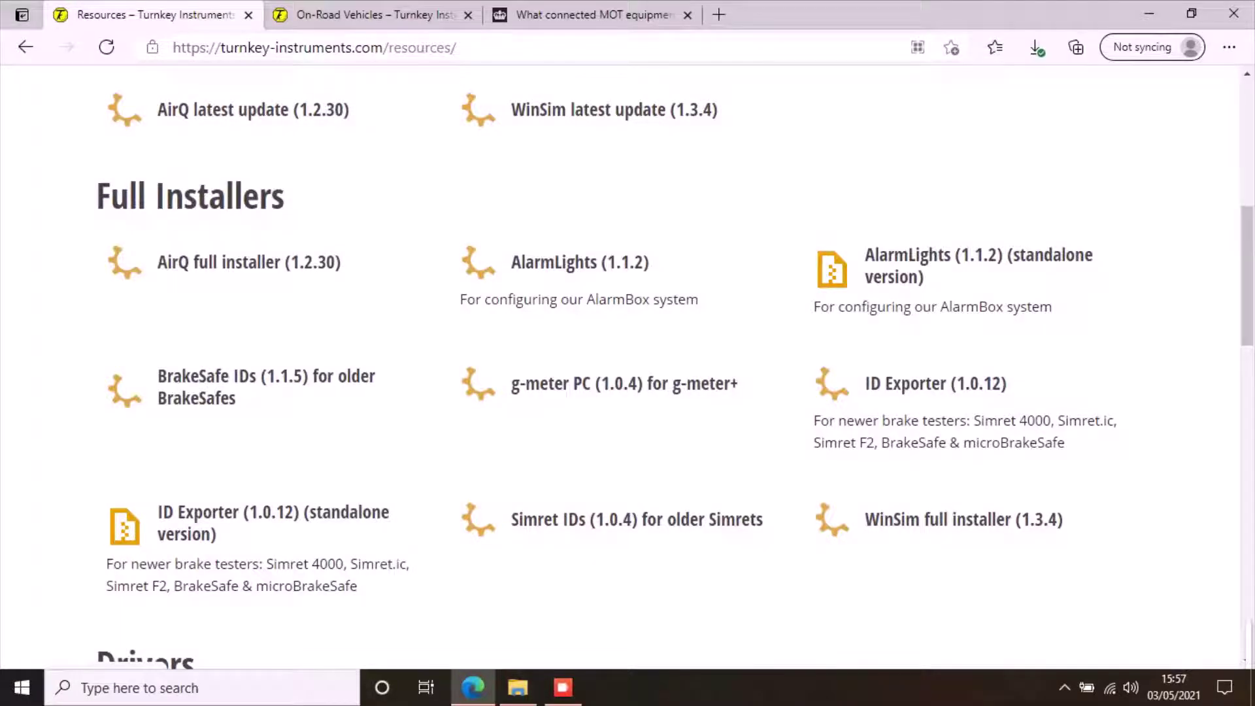
- Look over the Resources page, then show the top of the Turnkey On-Road Vehicles page
scroll(627, 366, up, 5)
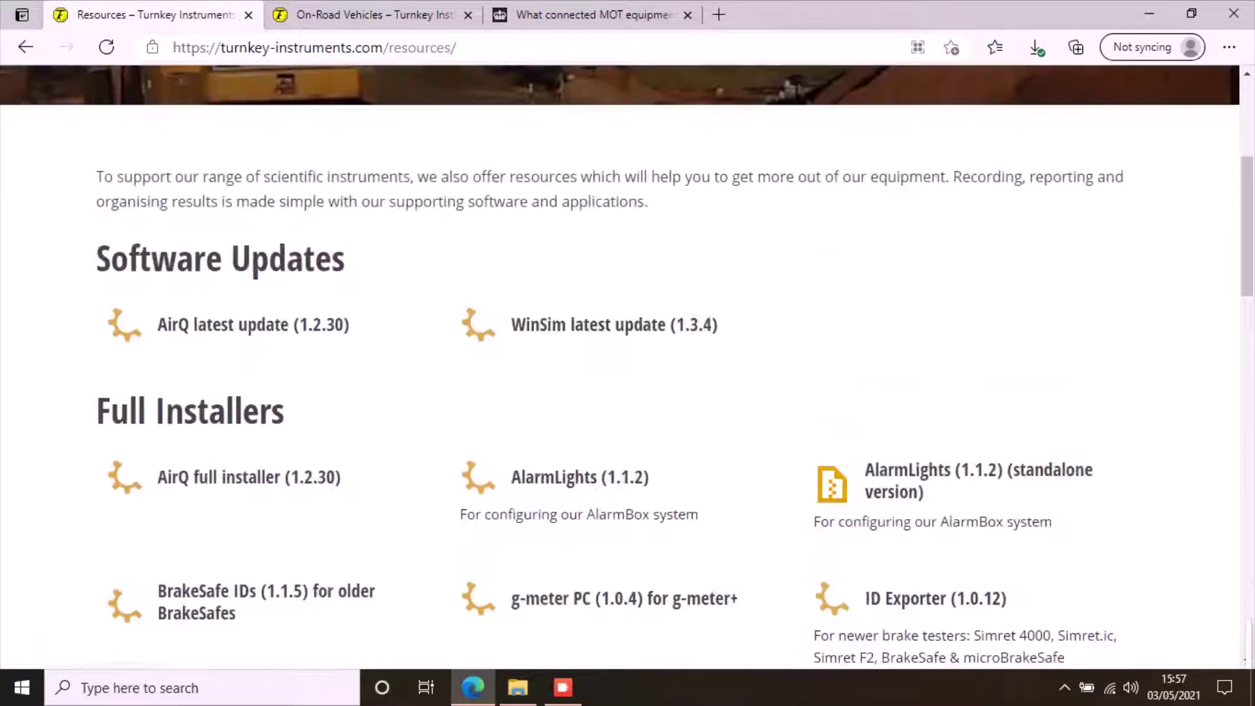
scroll(628, 366, down, 1)
scroll(730, 384, down, 4)
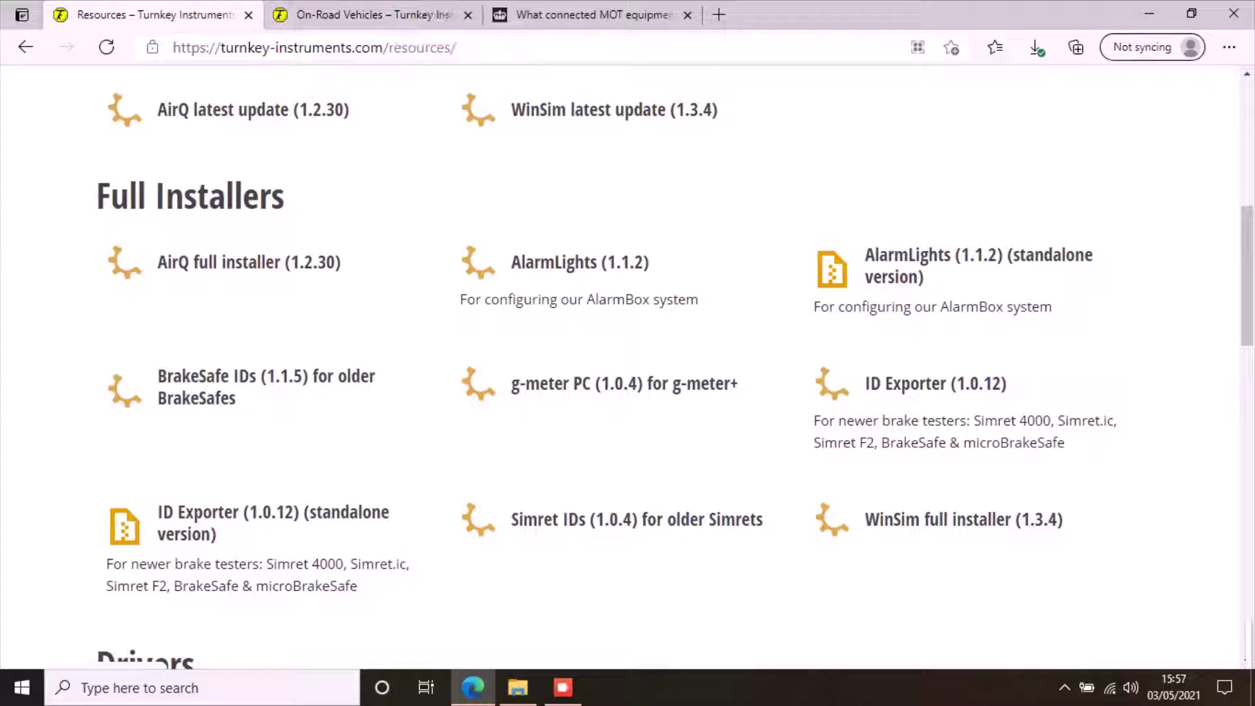
drag(190, 47, 456, 47)
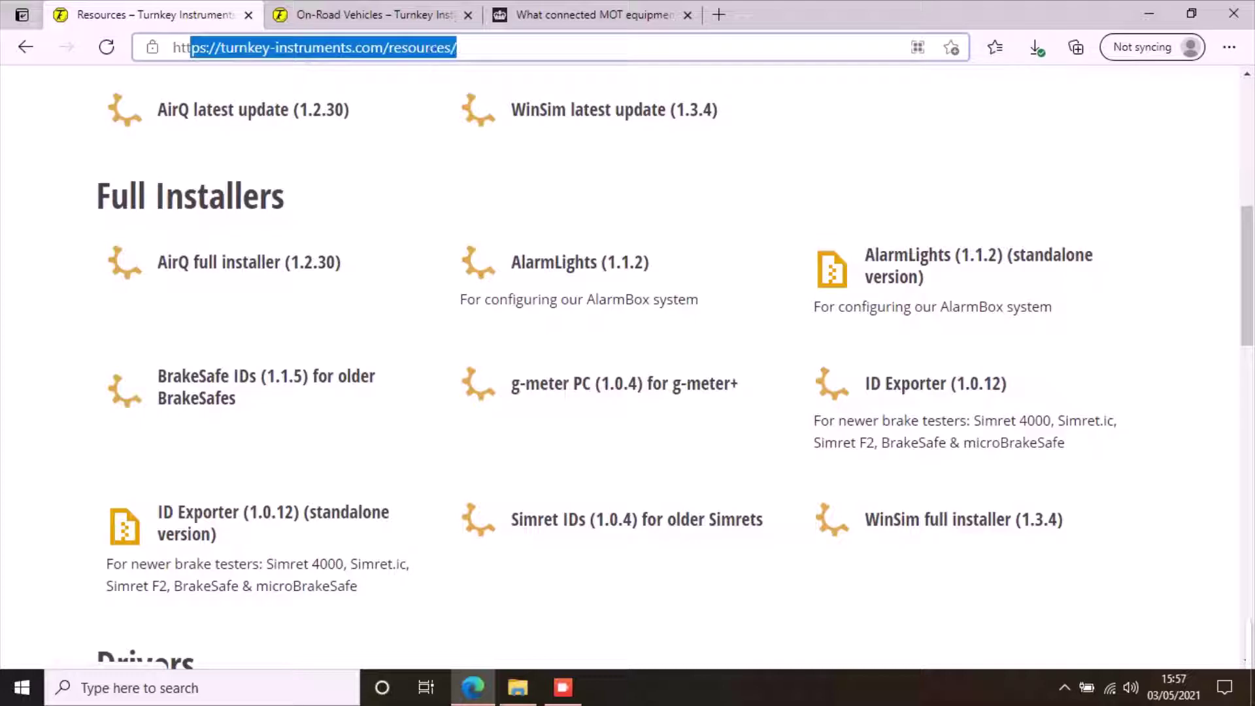
click(456, 47)
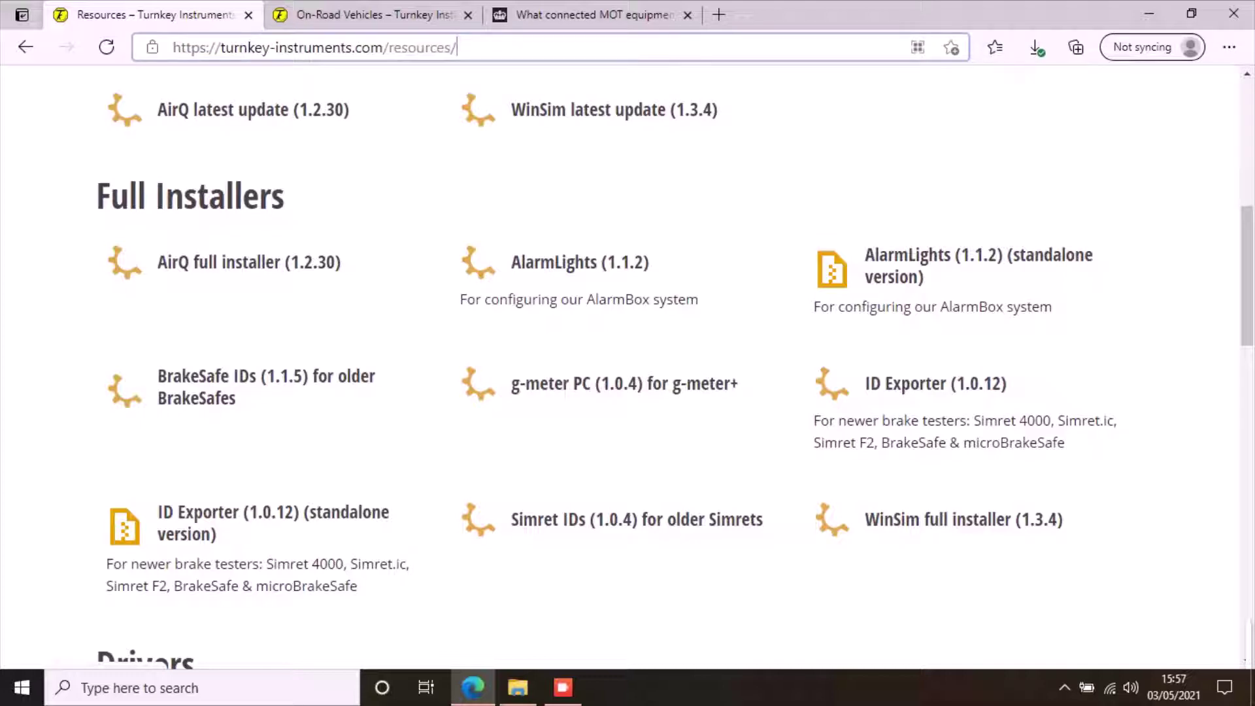
drag(98, 196, 284, 196)
scroll(284, 196, down, 1)
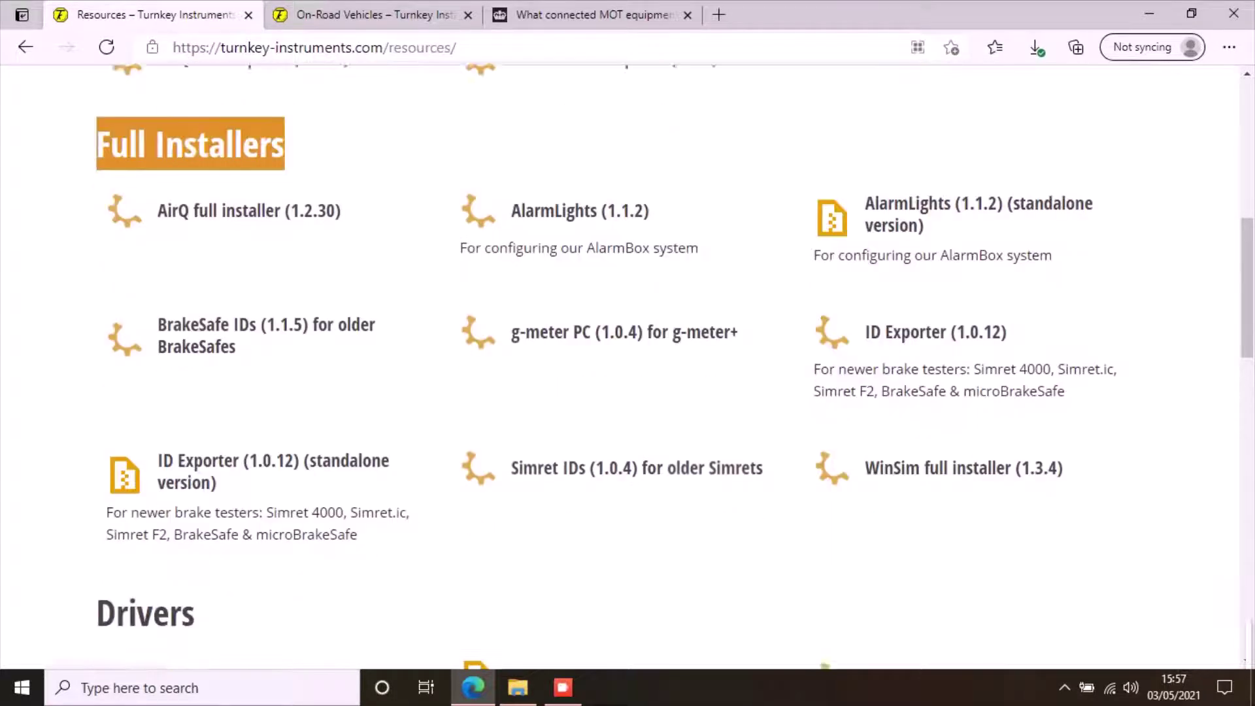
scroll(284, 196, down, 2)
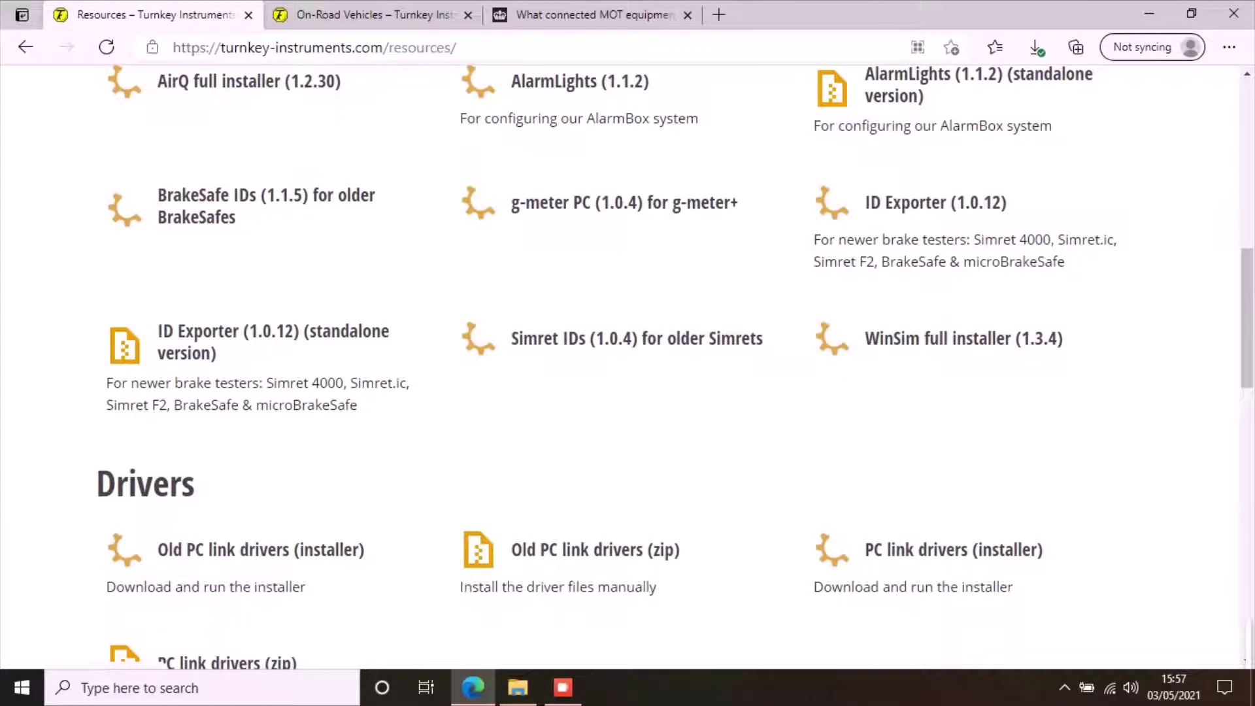
scroll(627, 366, up, 3)
click(284, 196)
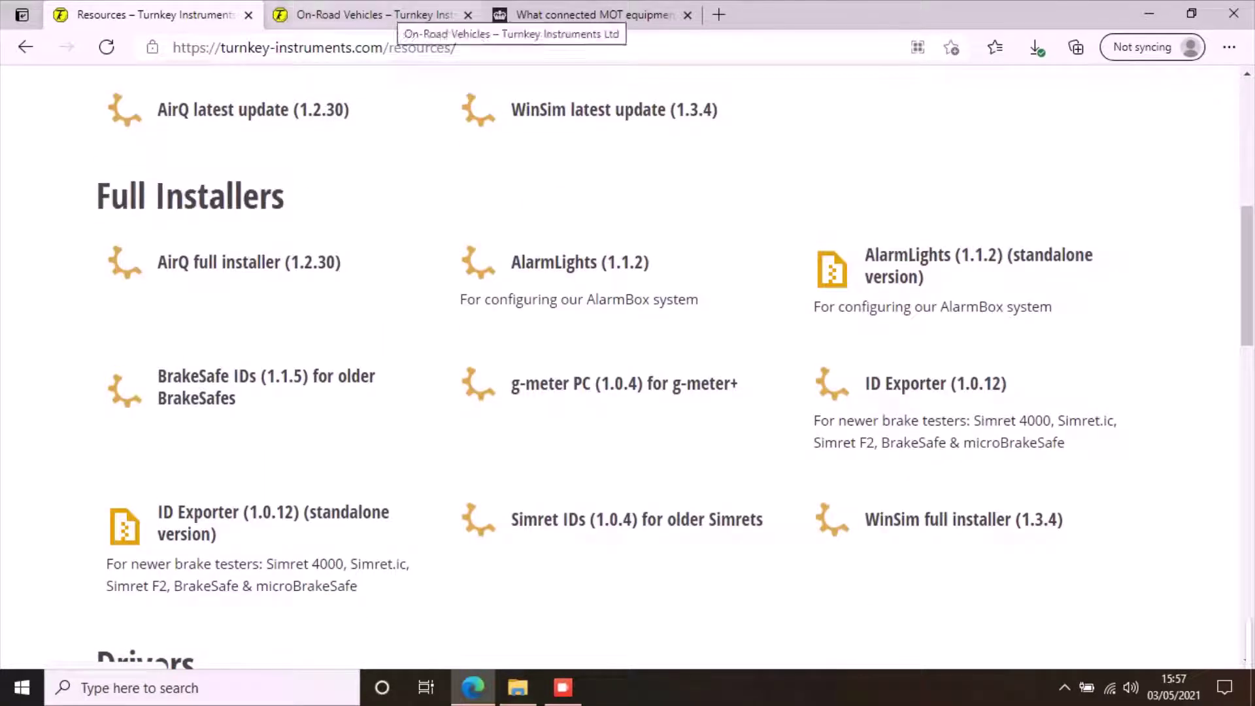
click(392, 15)
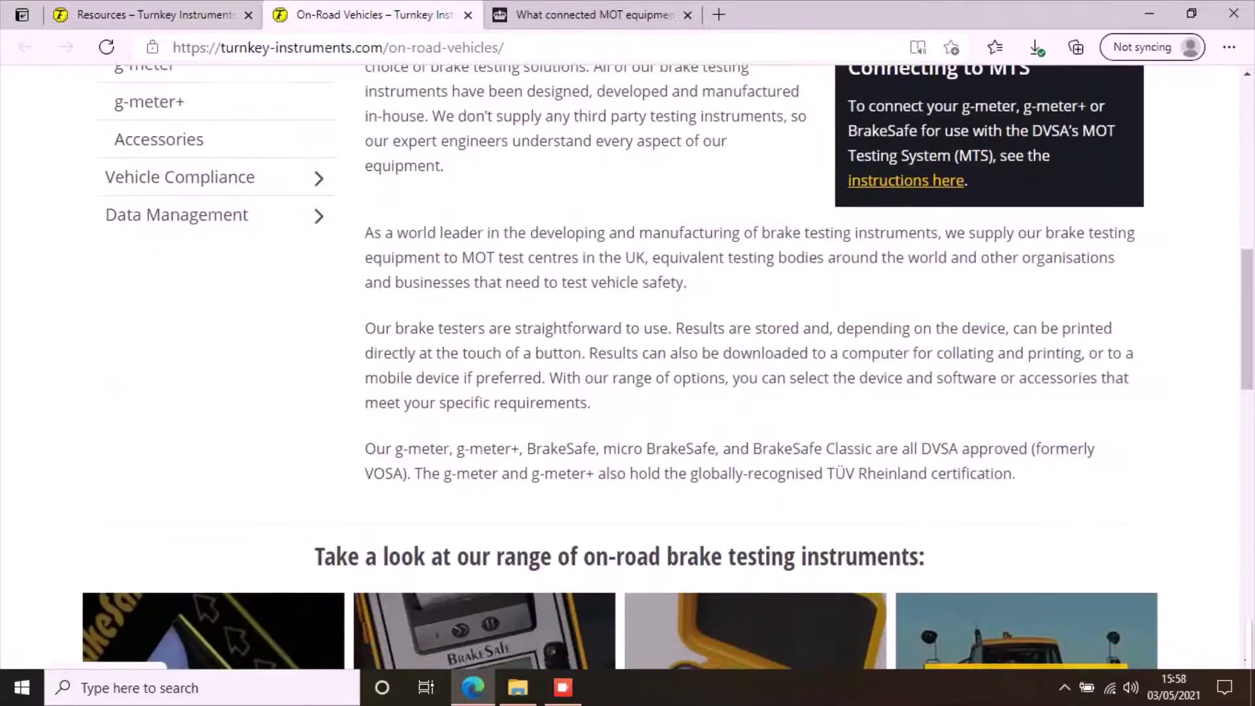
scroll(627, 366, up, 4)
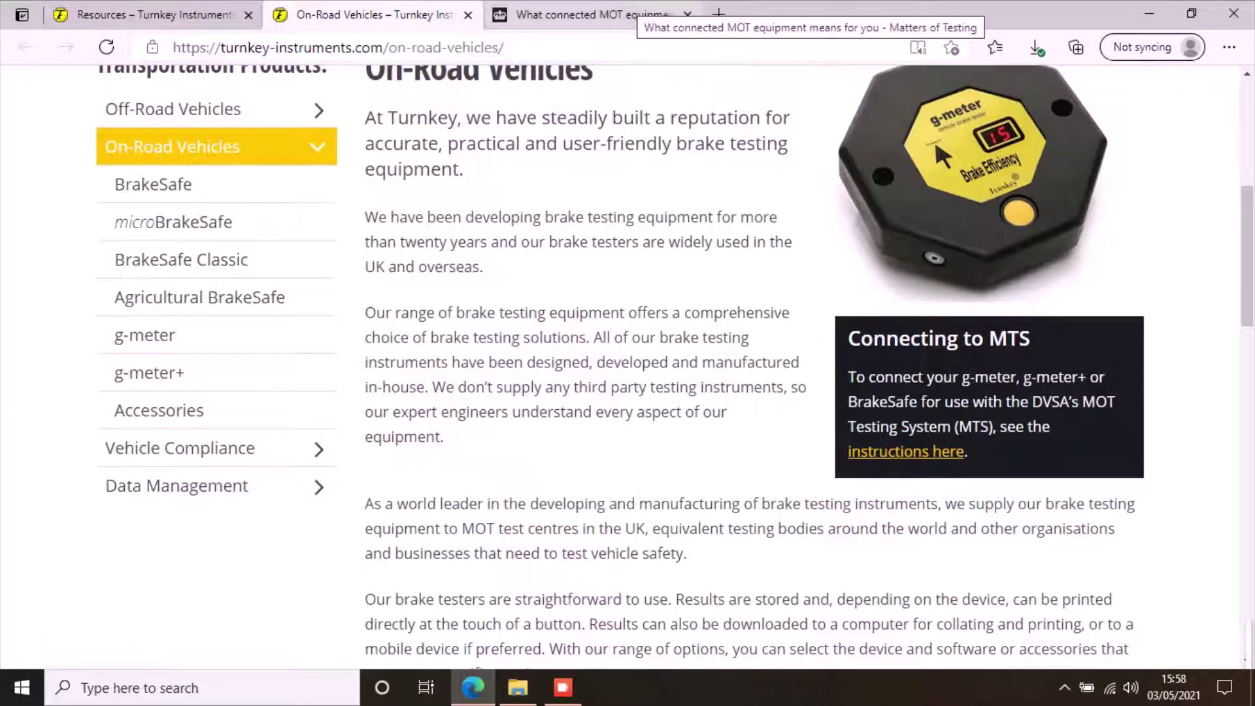
- Show the Matters of Testing article, dismiss its cookie notice and scroll down the article
click(575, 15)
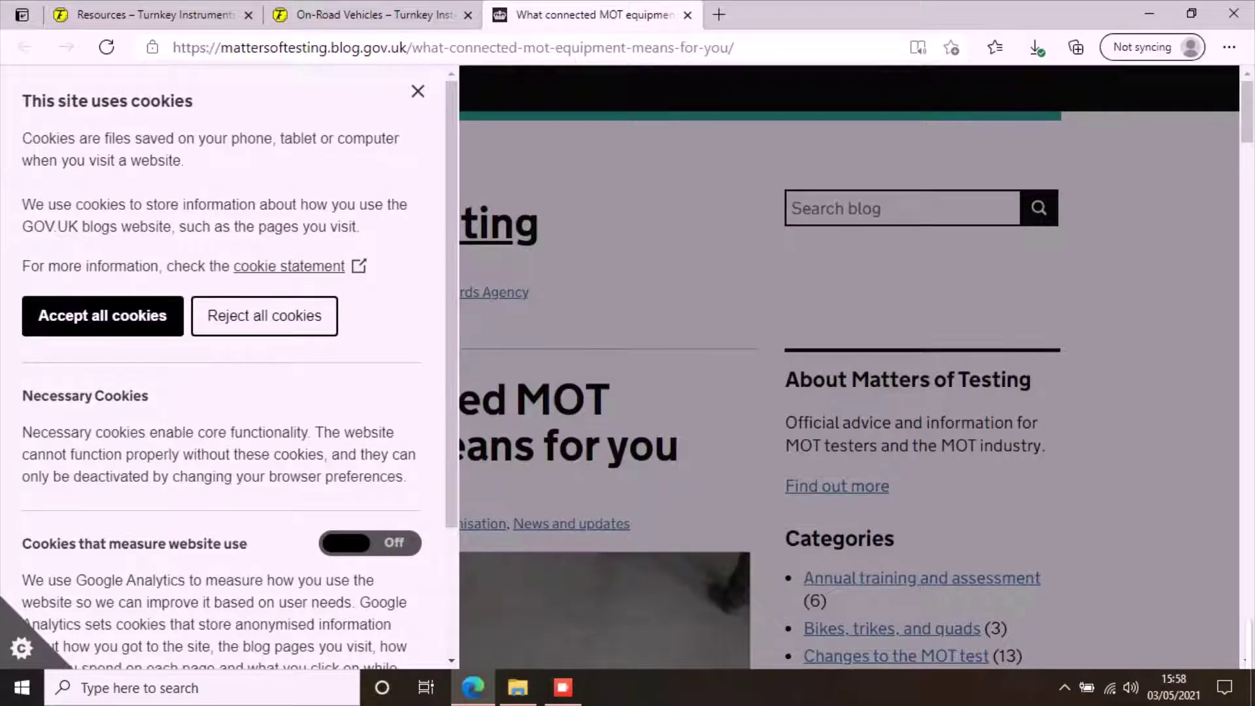
click(418, 91)
scroll(628, 366, down, 3)
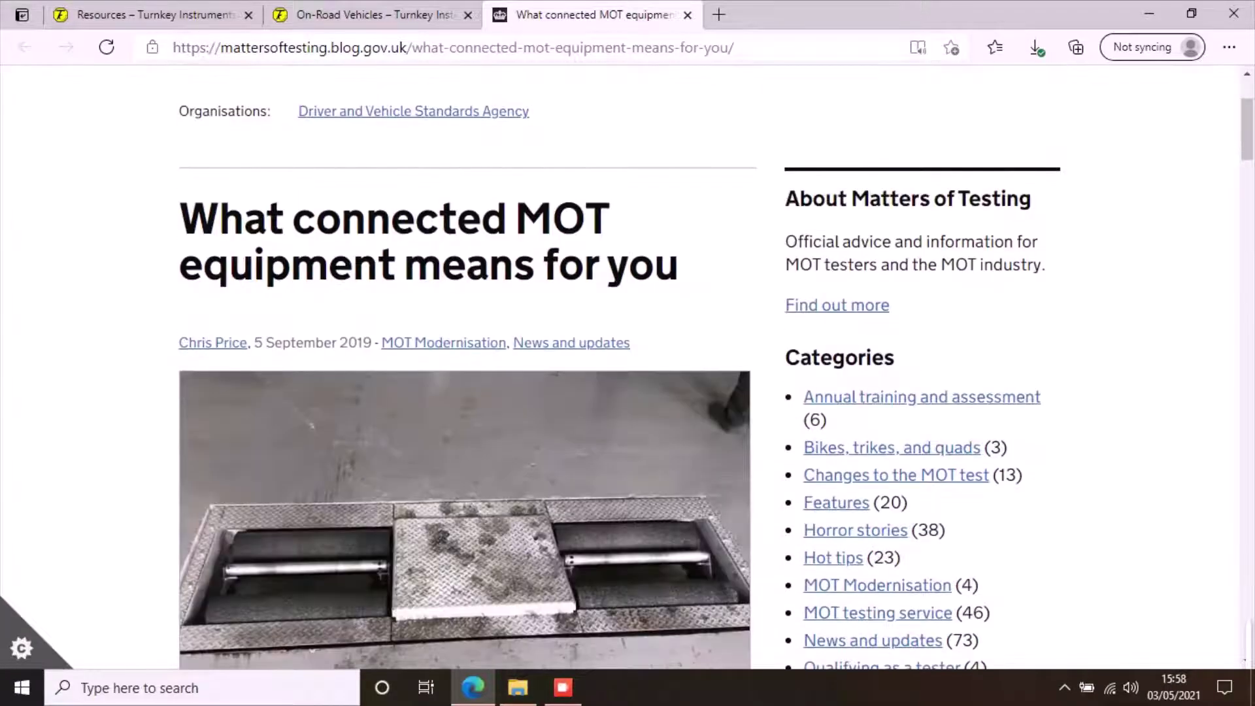
scroll(628, 366, down, 5)
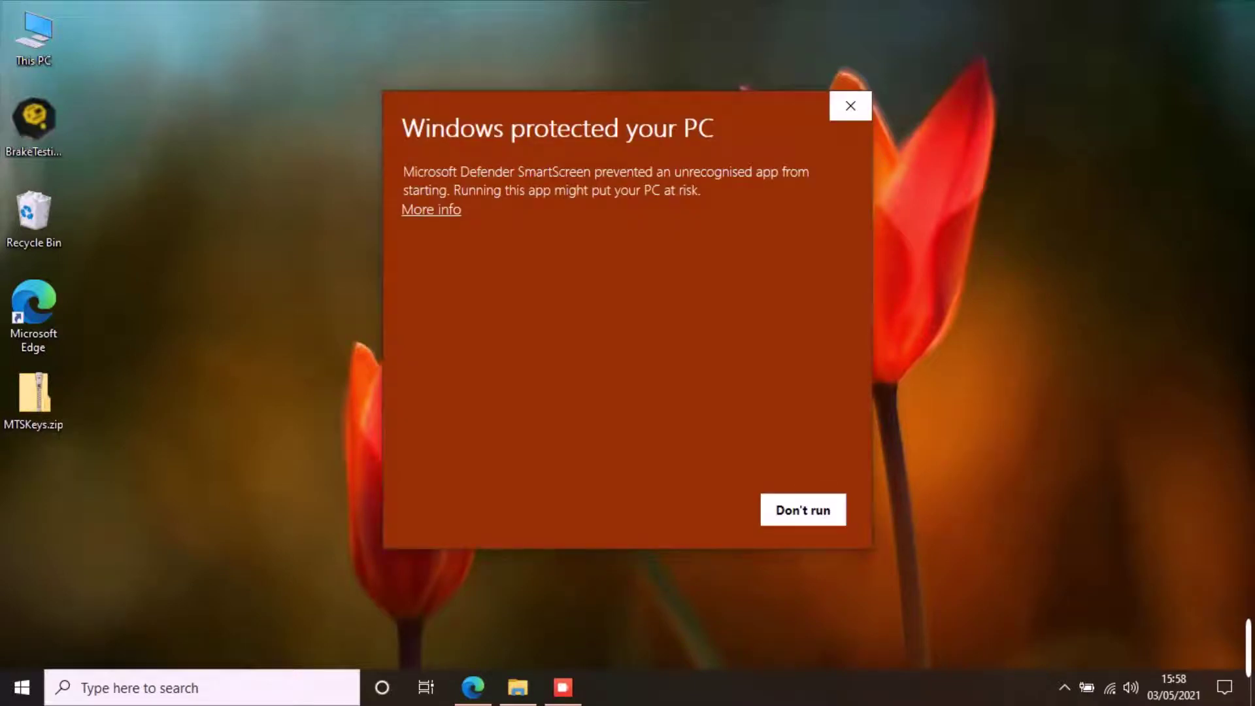
- Use More info and Run anyway to let BrakeTestingAppInstaller.exe past the SmartScreen block
click(431, 209)
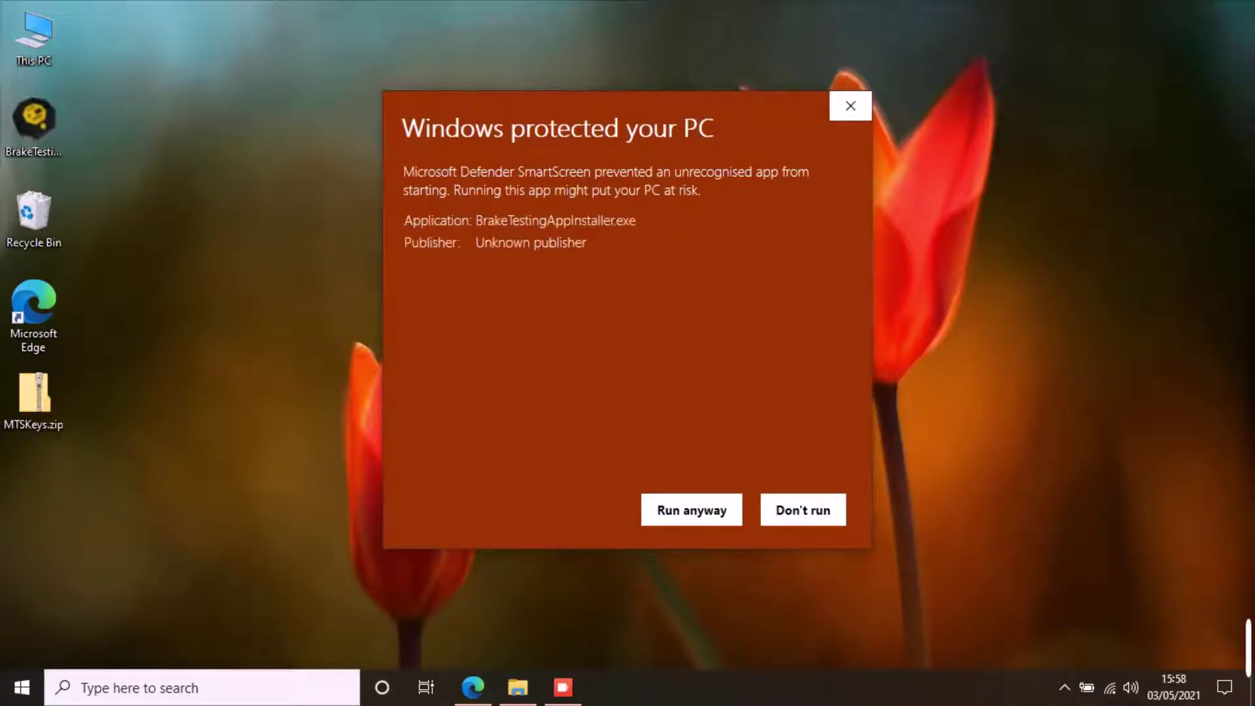
click(692, 509)
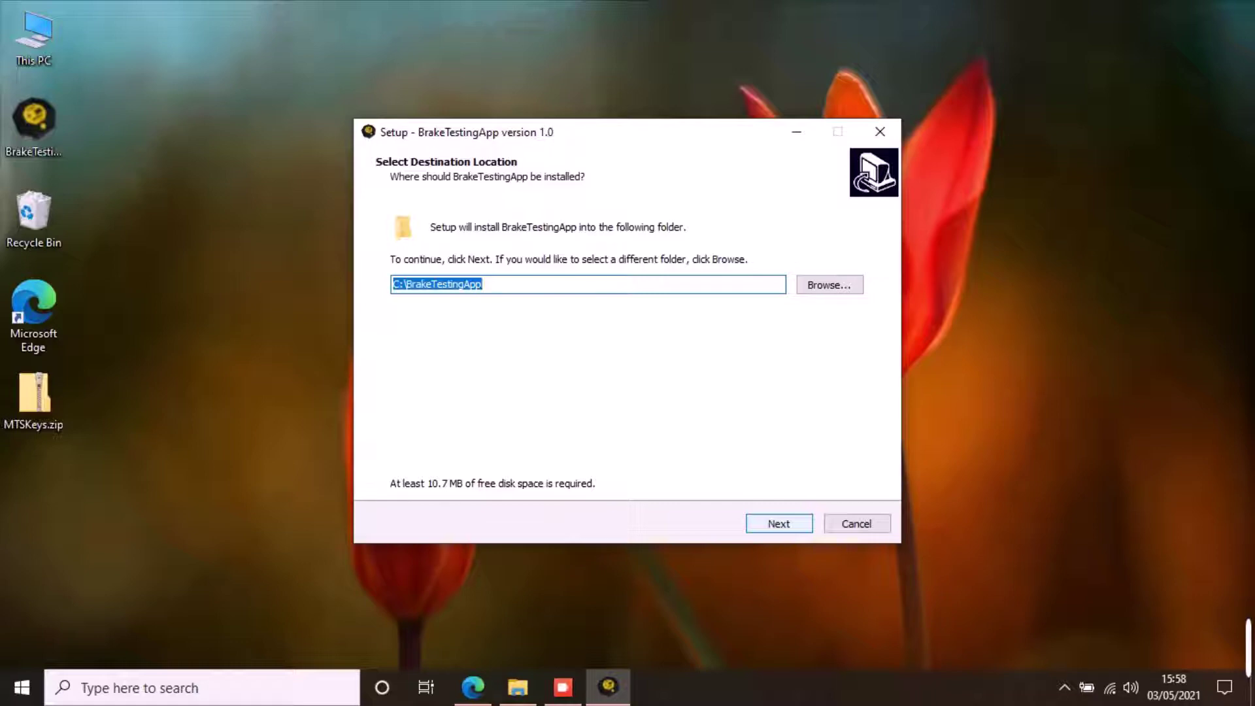
- Keep C:\BrakeTestingApp as the install folder, add a desktop shortcut, and start installing
key(Return)
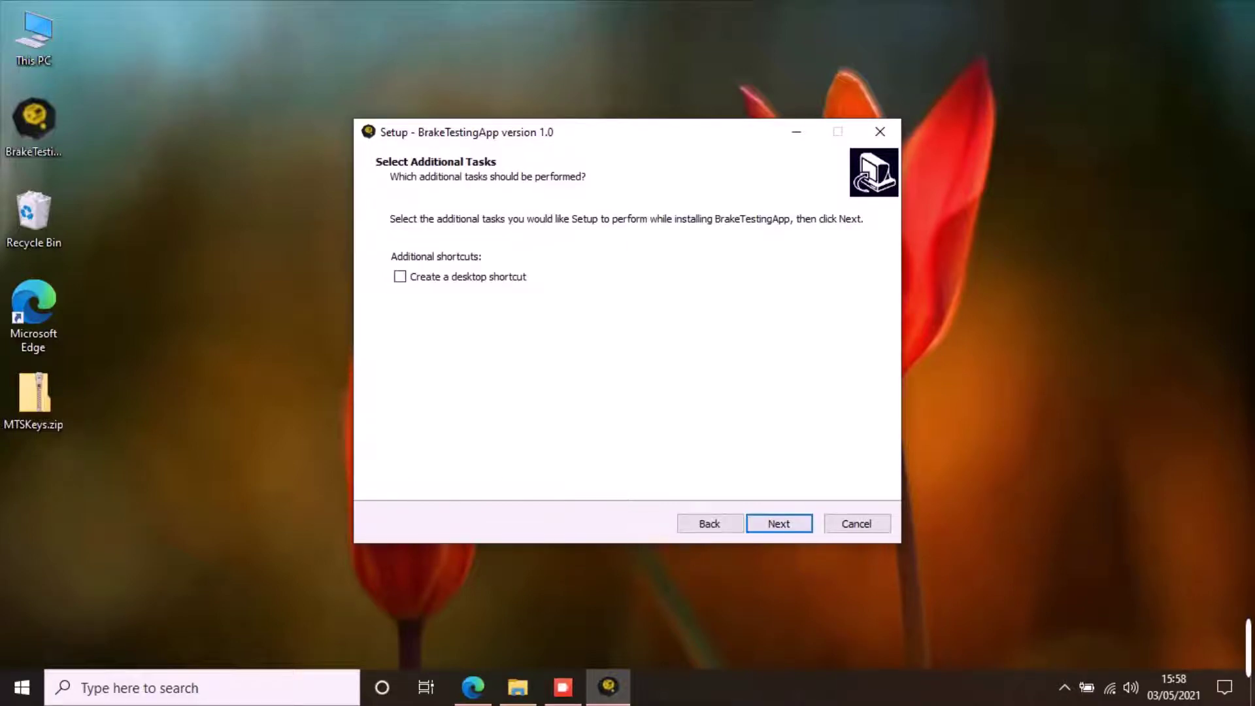
key(space)
key(Return)
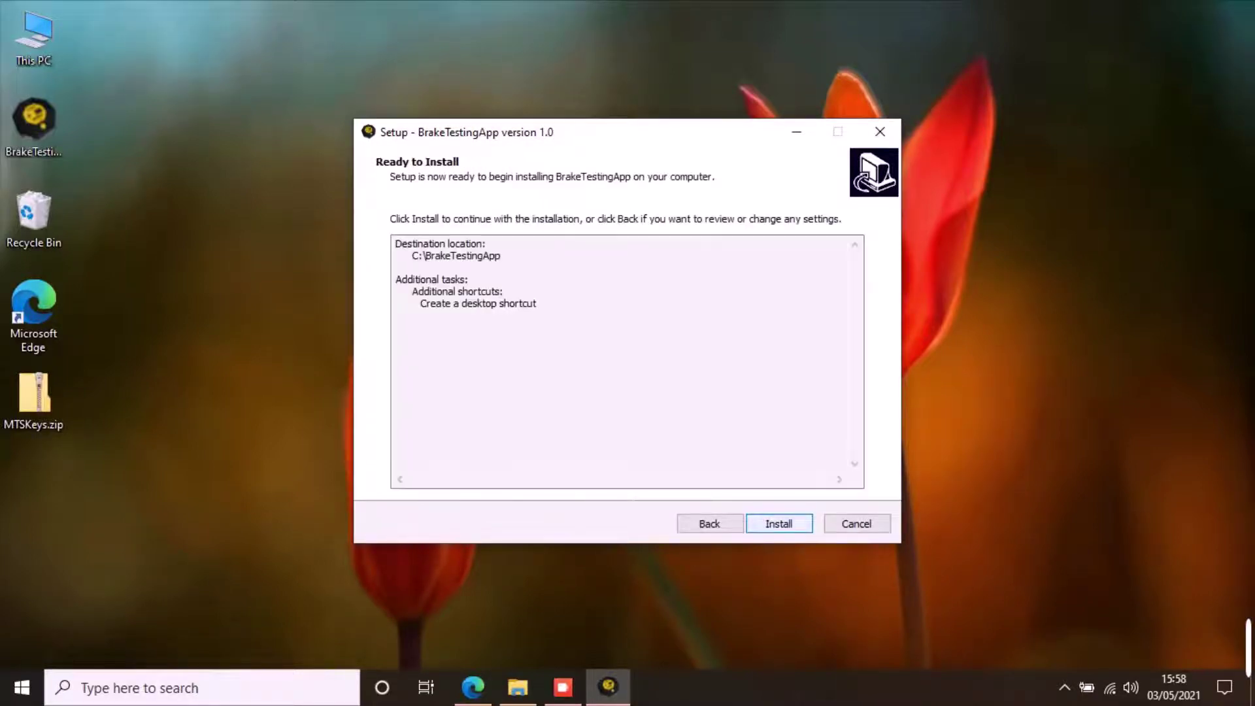
key(Return)
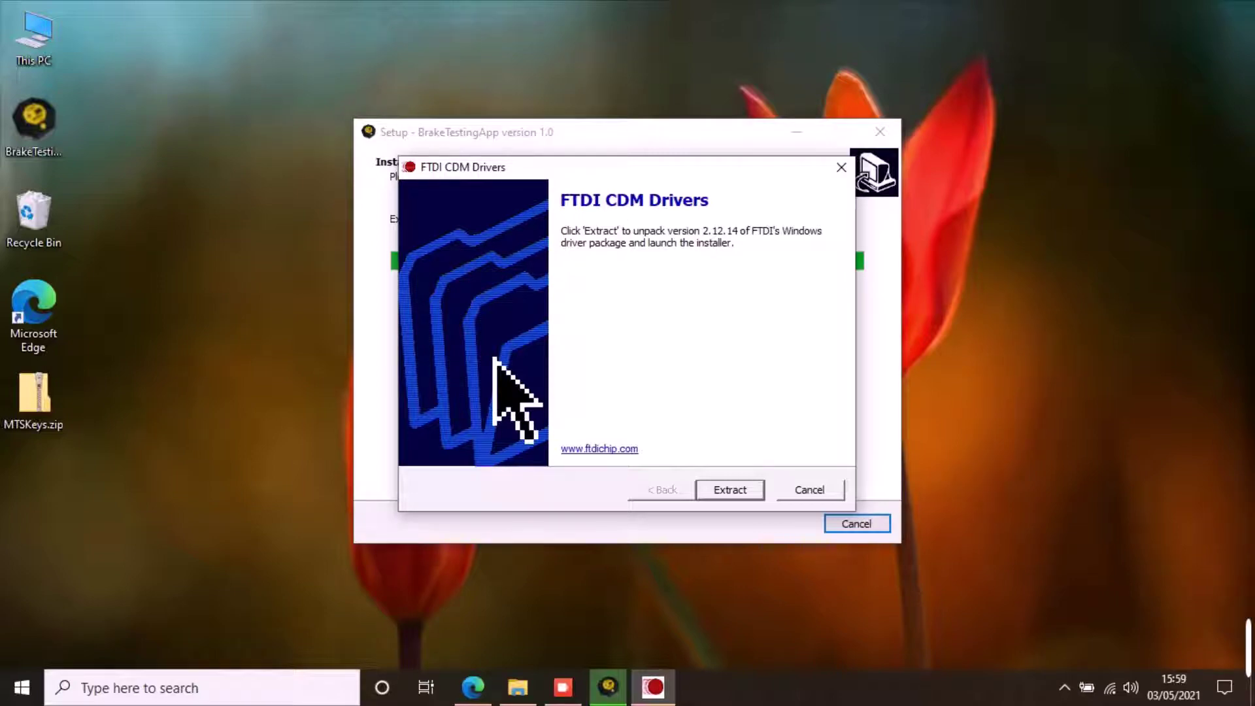
- Extract the FTDI CDM 2.12.14 drivers, accept their licence agreement, and start the driver installation
key(Return)
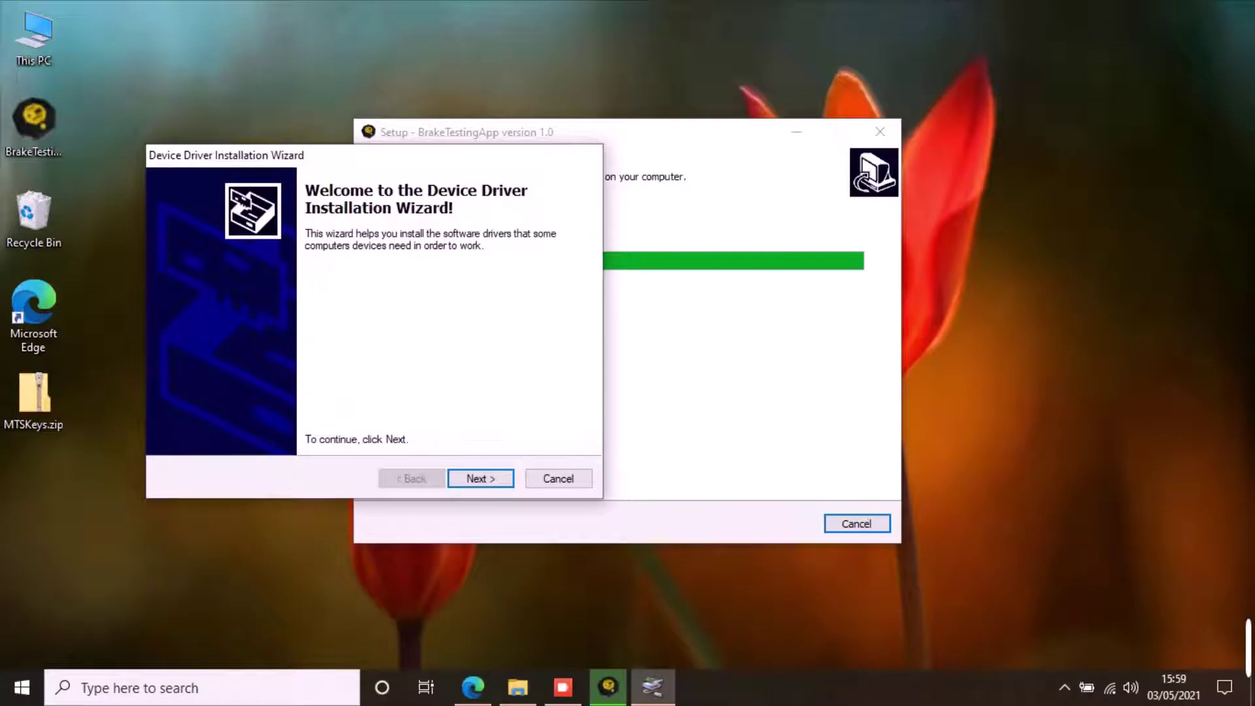
key(Return)
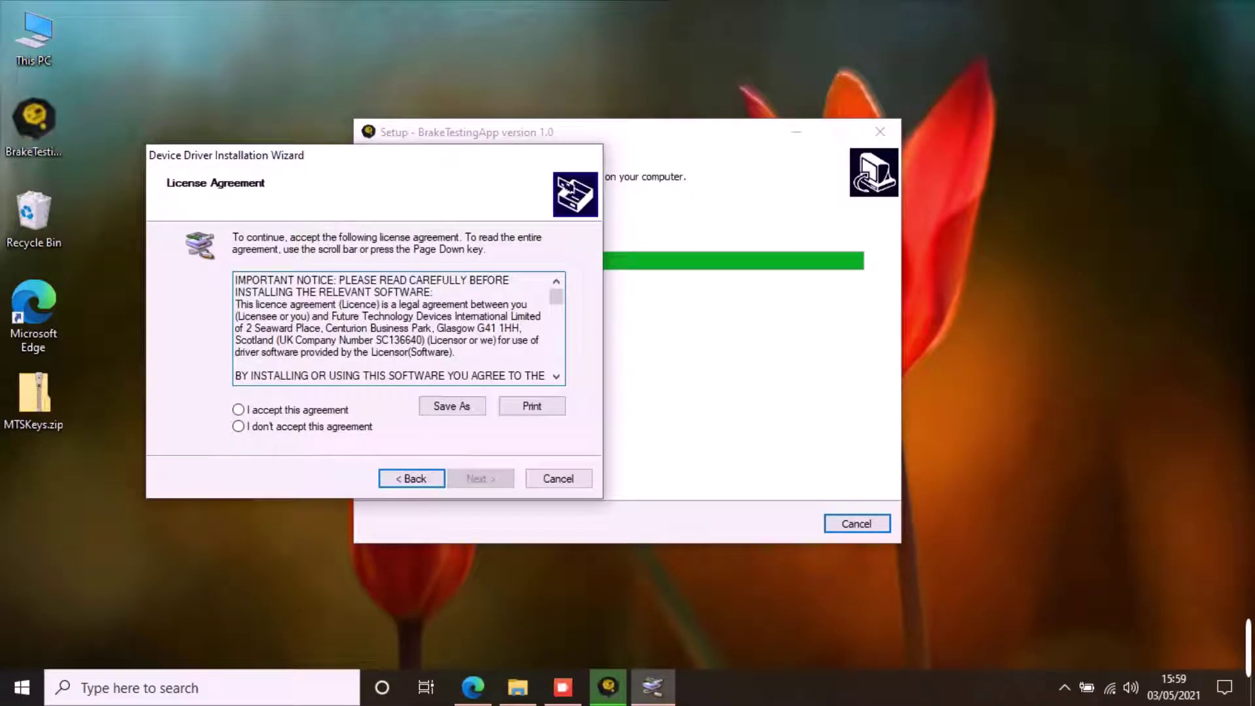
key(alt+a)
key(Return)
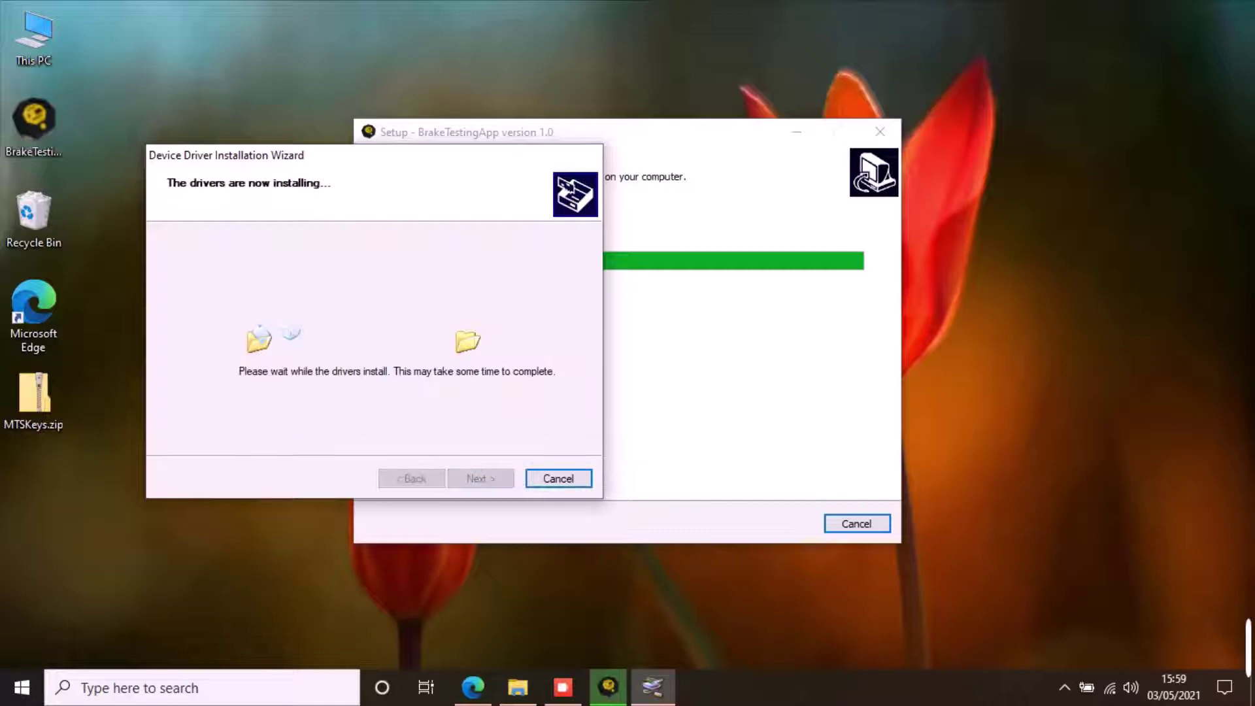
- Finish the driver wizard, then close Setup with Launch BrakeTestingApp unticked
key(Return)
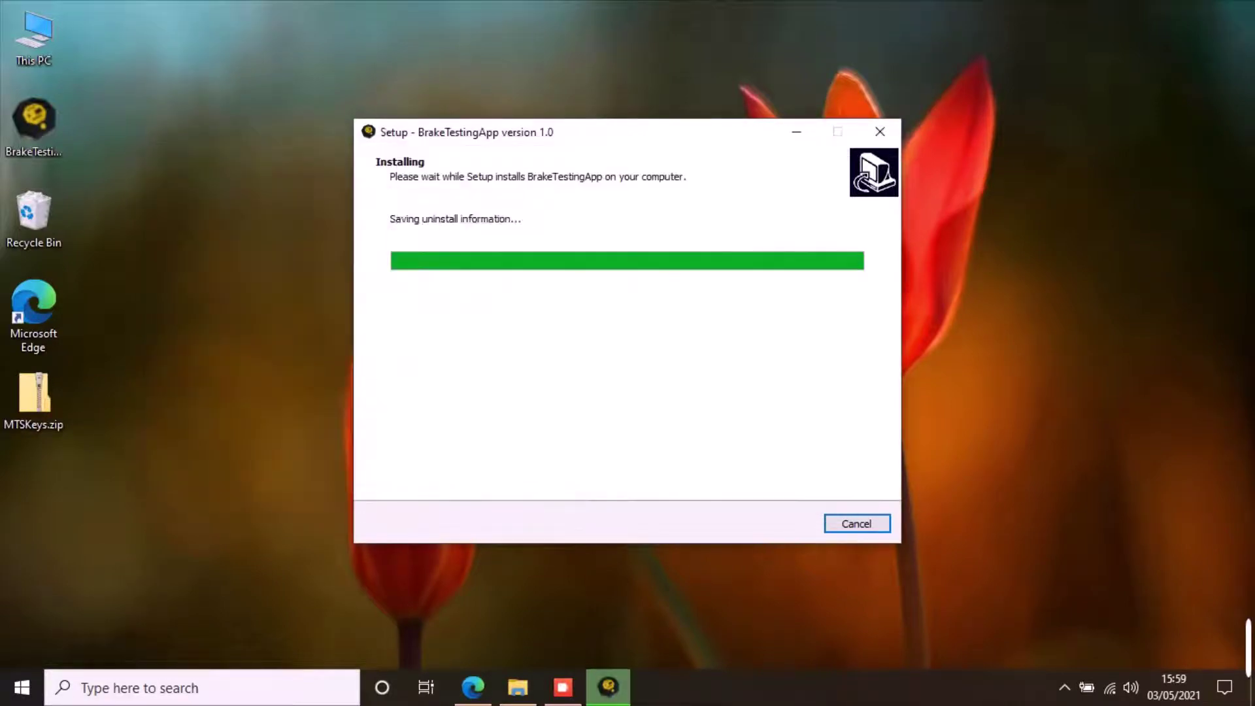
key(space)
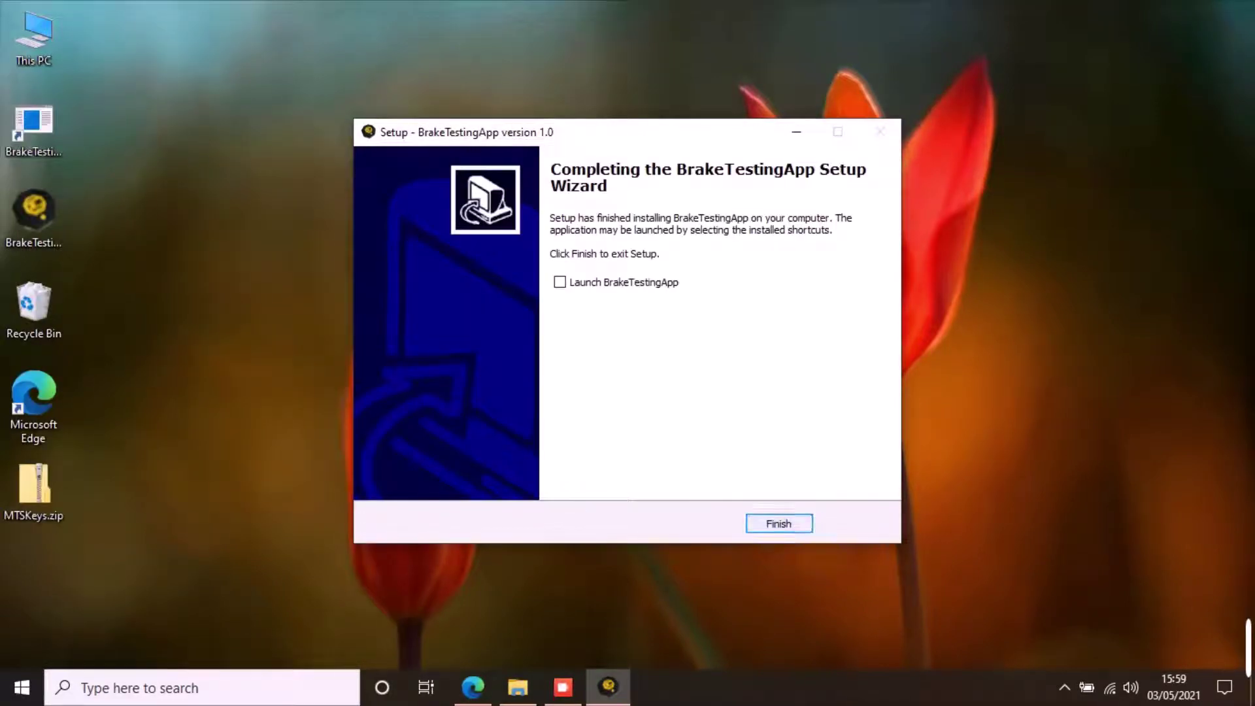
key(Return)
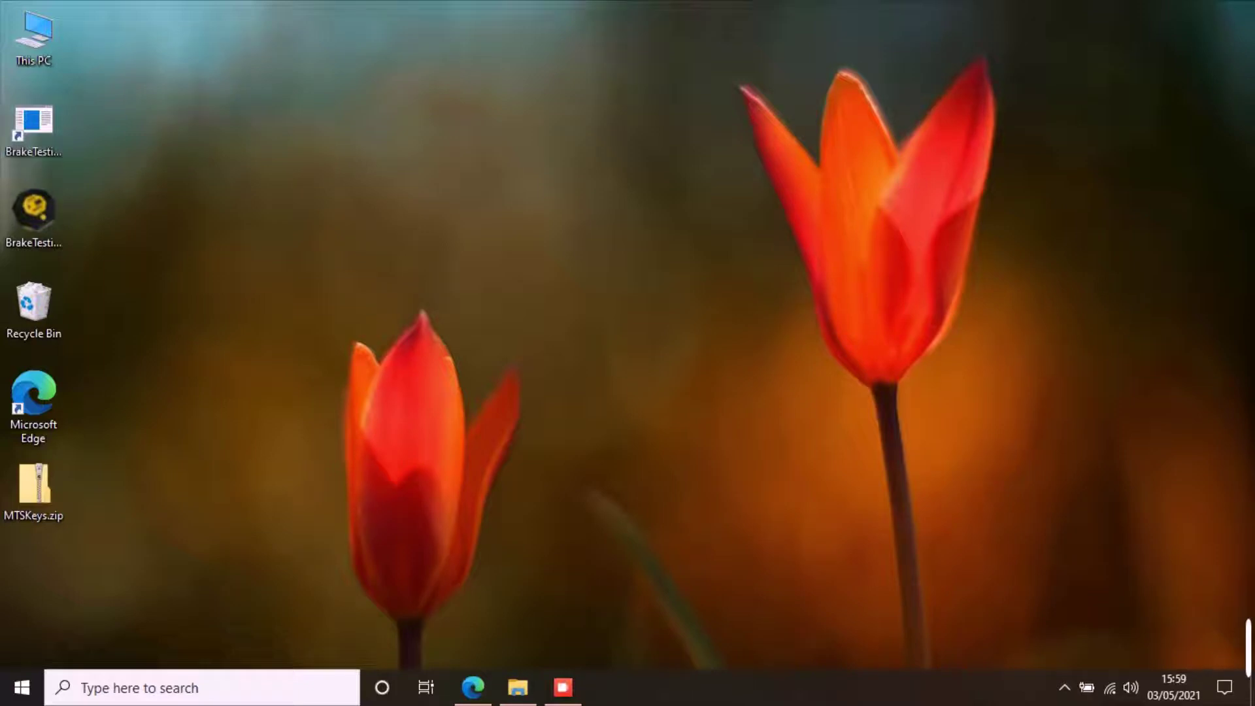
double_click(33, 127)
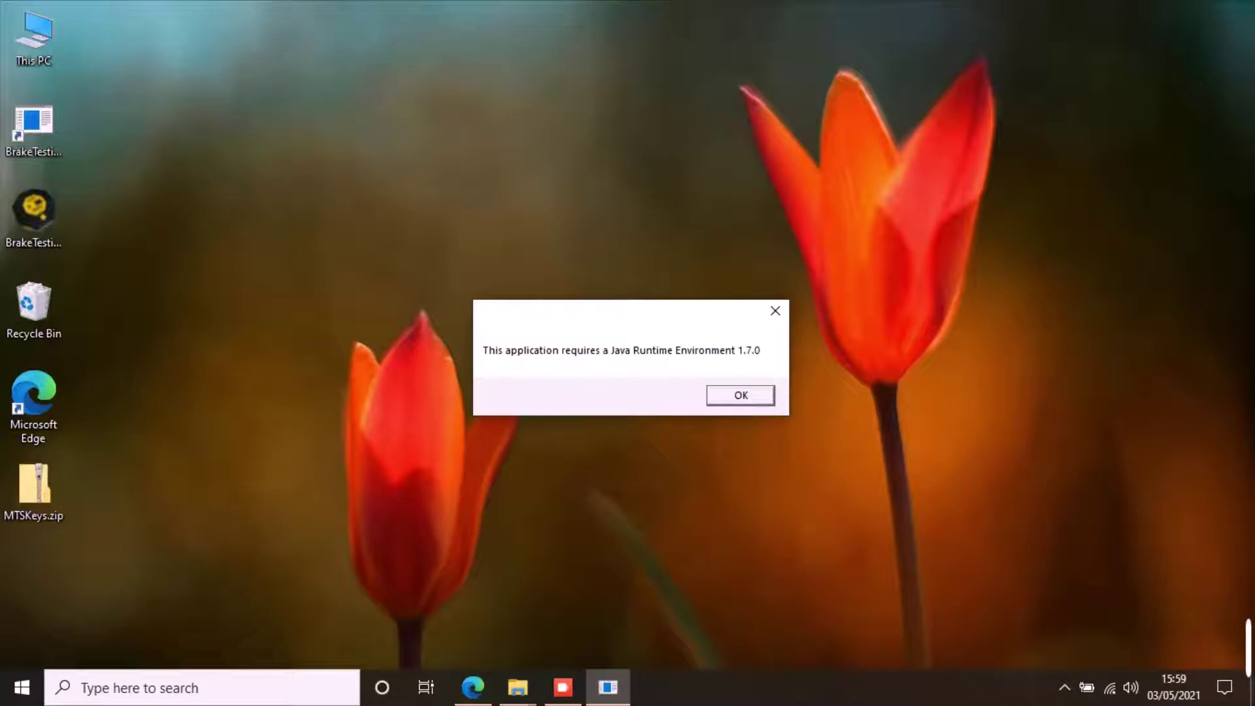
key(Return)
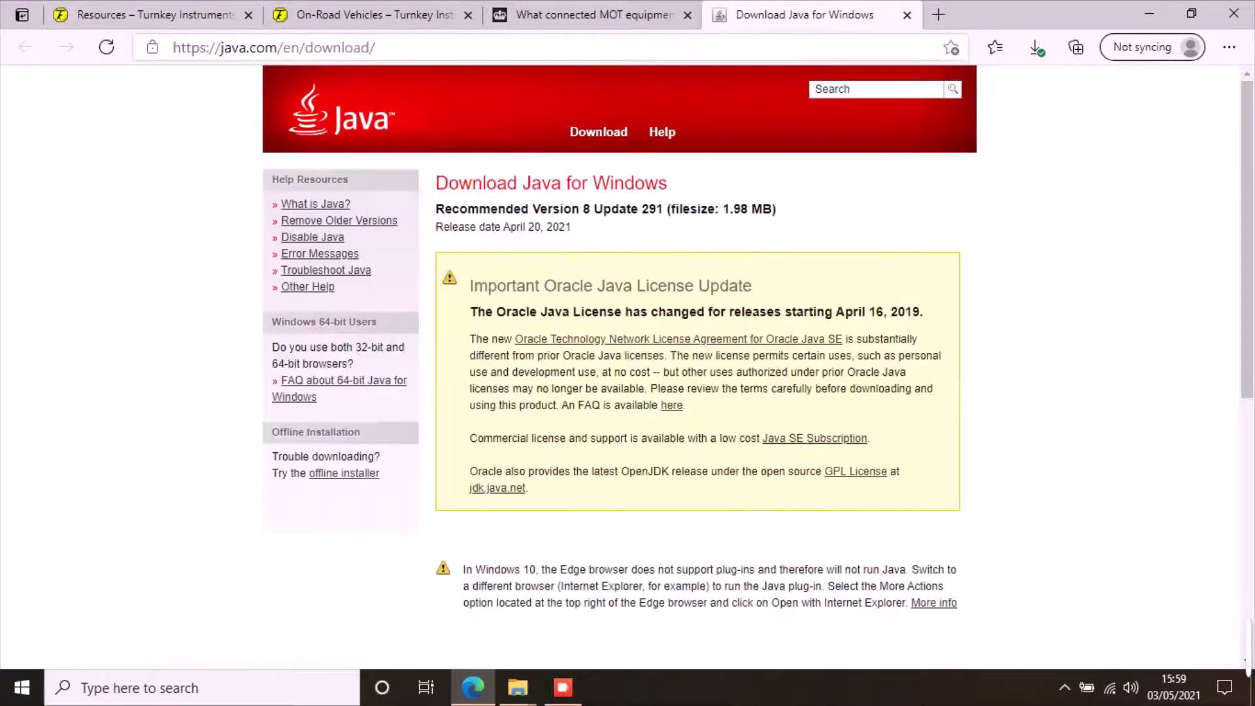
- Download JavaSetup8u291.exe from java.com, install Java with it, and close the finished setup
drag(219, 47, 376, 47)
click(375, 47)
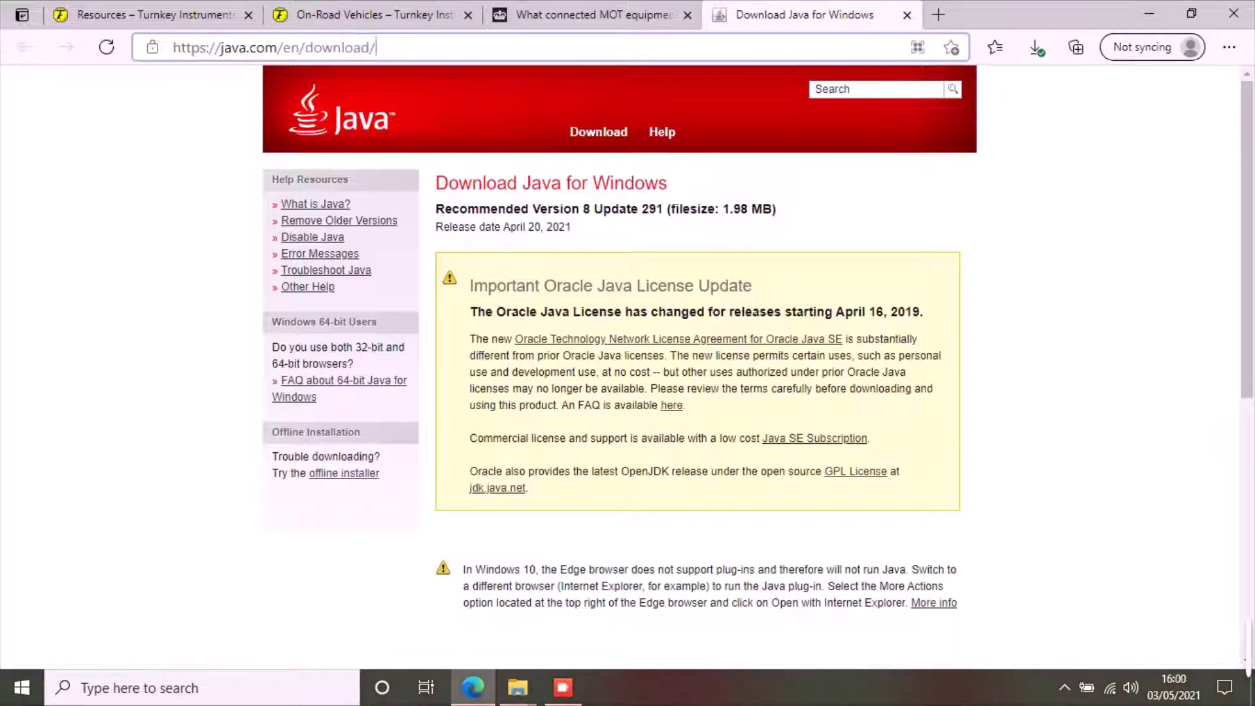
scroll(697, 436, down, 4)
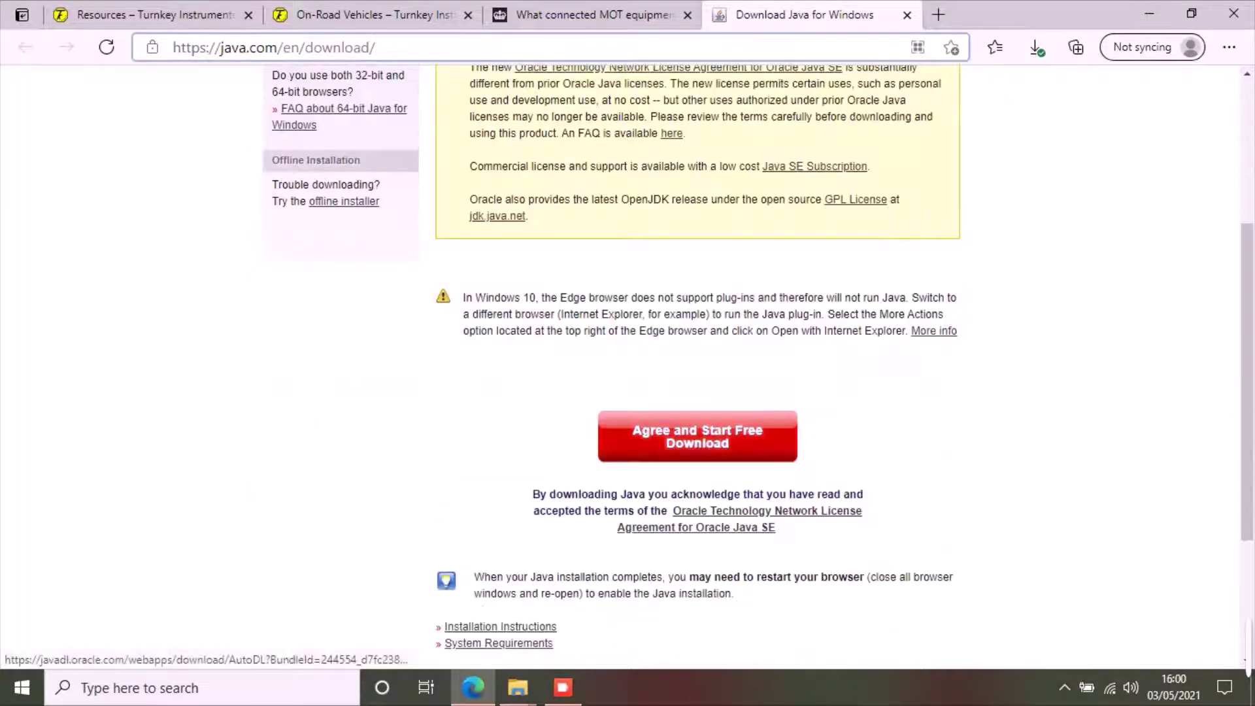
click(697, 436)
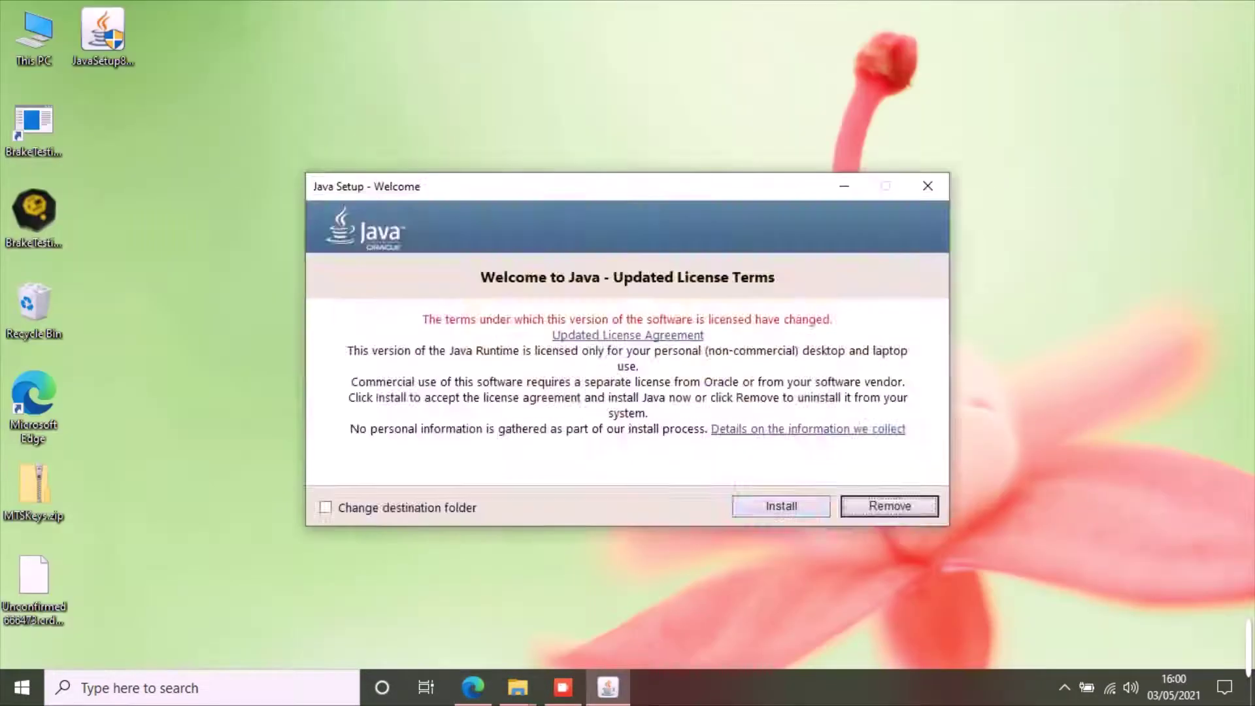
click(781, 506)
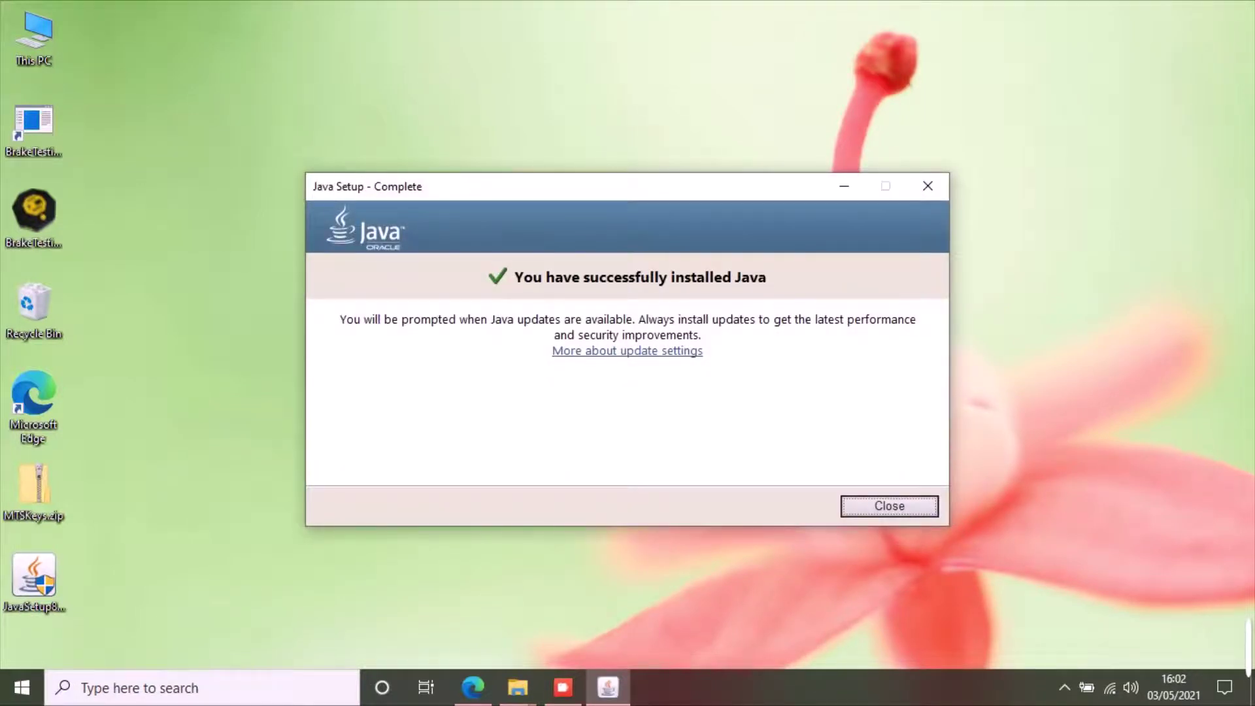
click(915, 503)
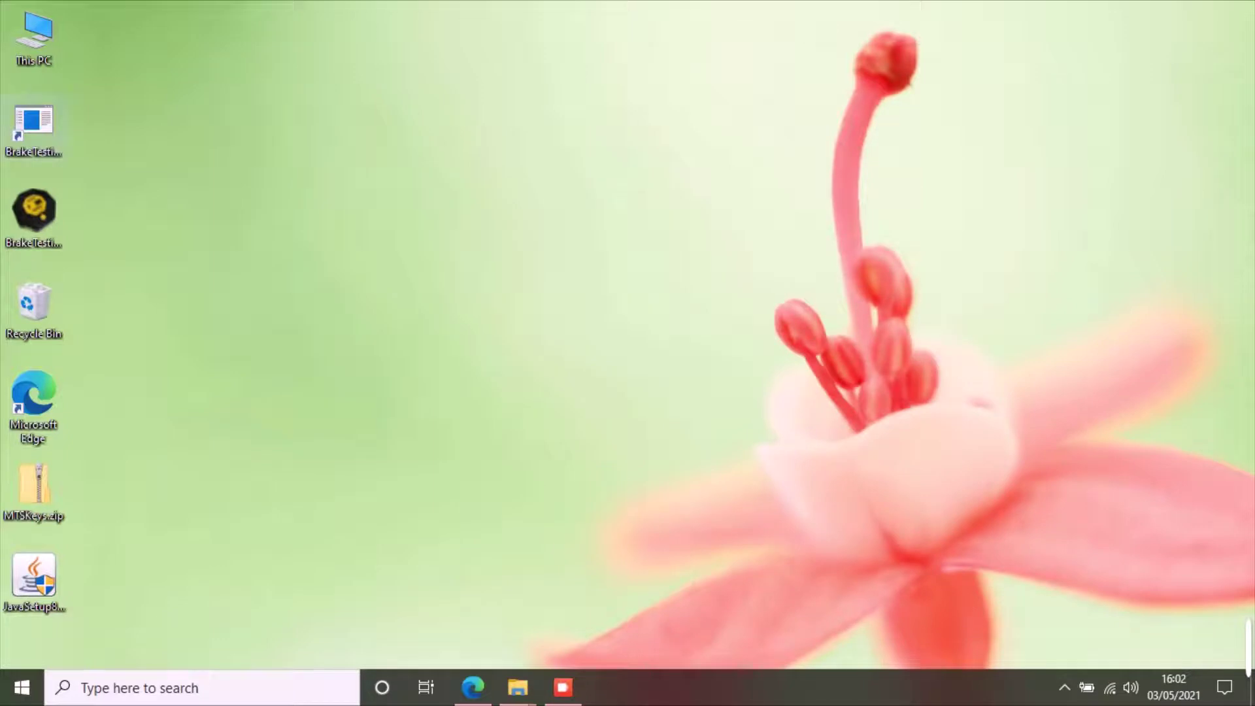
- Launch the Brake Testing Program from its desktop shortcut and begin MTS Client key setup
double_click(33, 124)
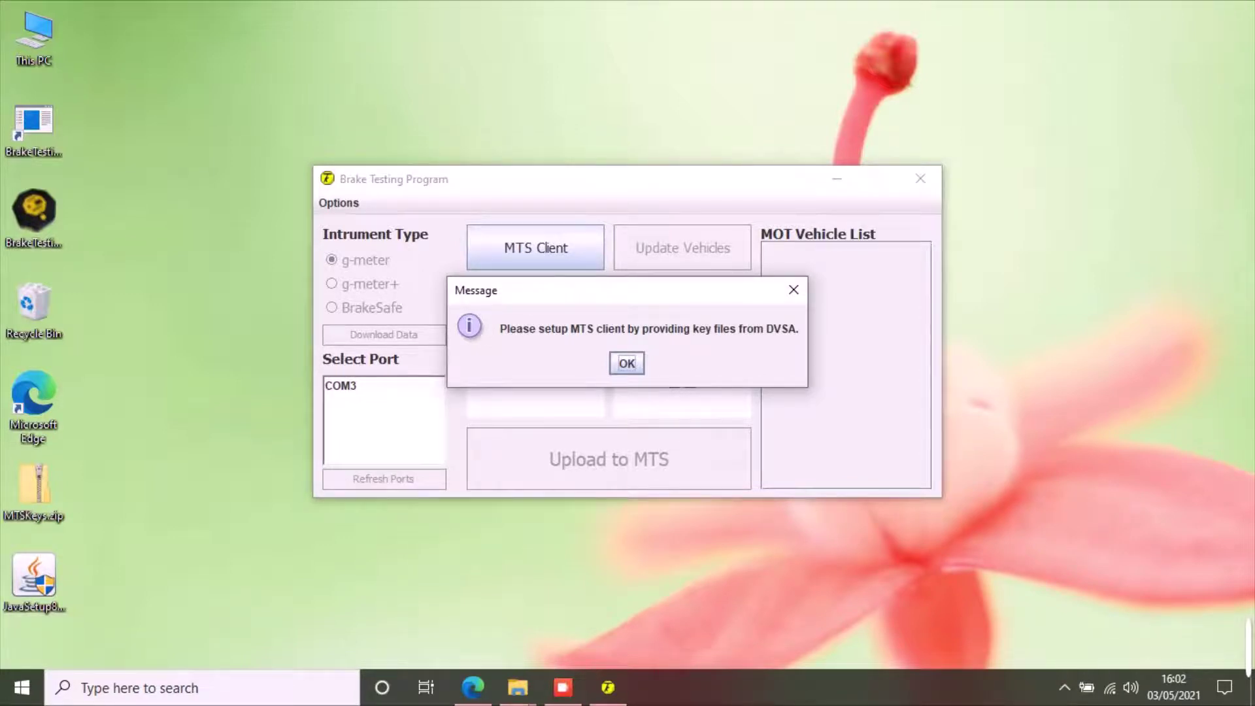
key(Return)
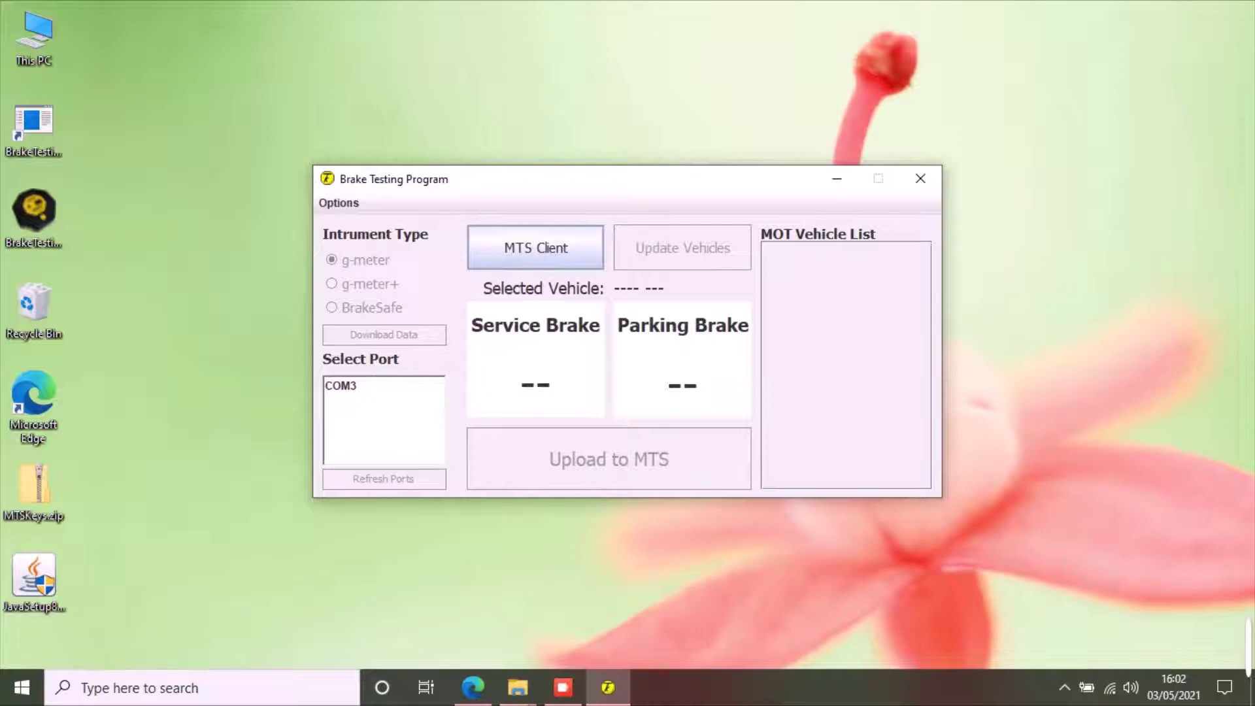
key(space)
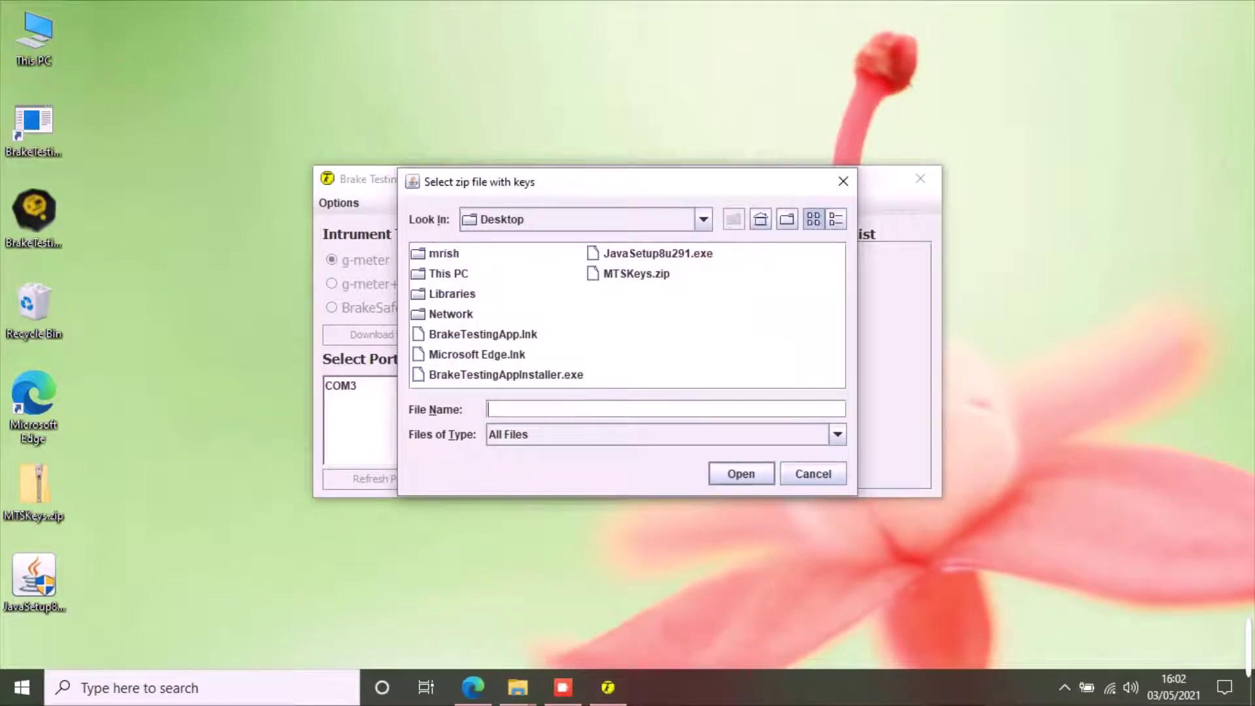
- Select MTSKeys.zip from the Desktop and unzip it by entering the zip password
key(alt+i)
key(alt+Down)
key(Down)
key(Down)
key(Down)
key(Down)
key(Down)
key(Down)
key(Down)
key(Up)
key(Up)
key(Up)
key(Up)
key(Up)
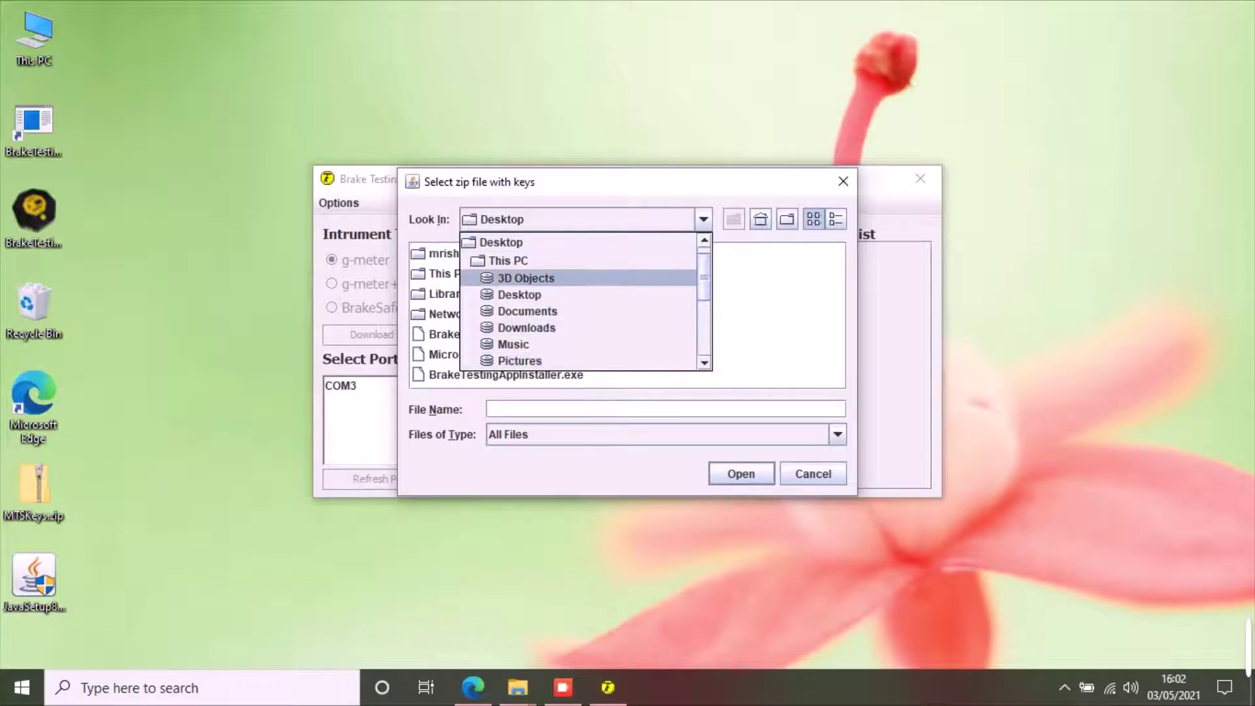
key(Up)
key(Up)
key(Return)
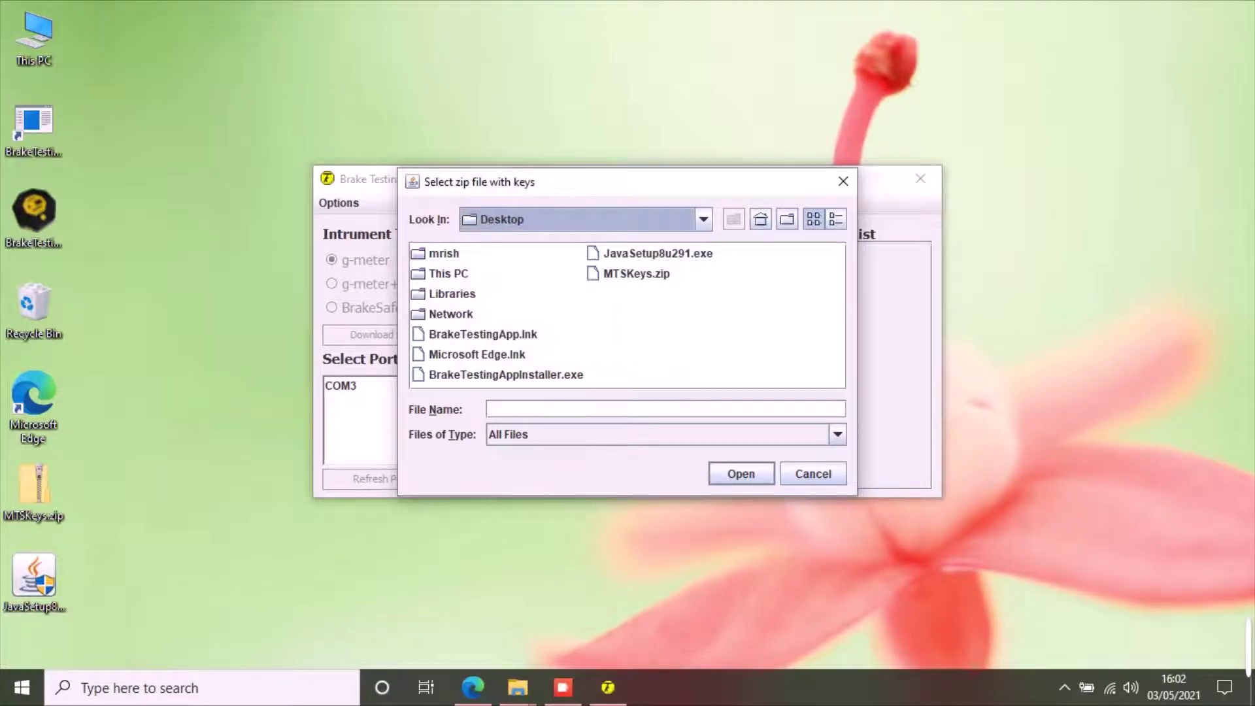
click(636, 273)
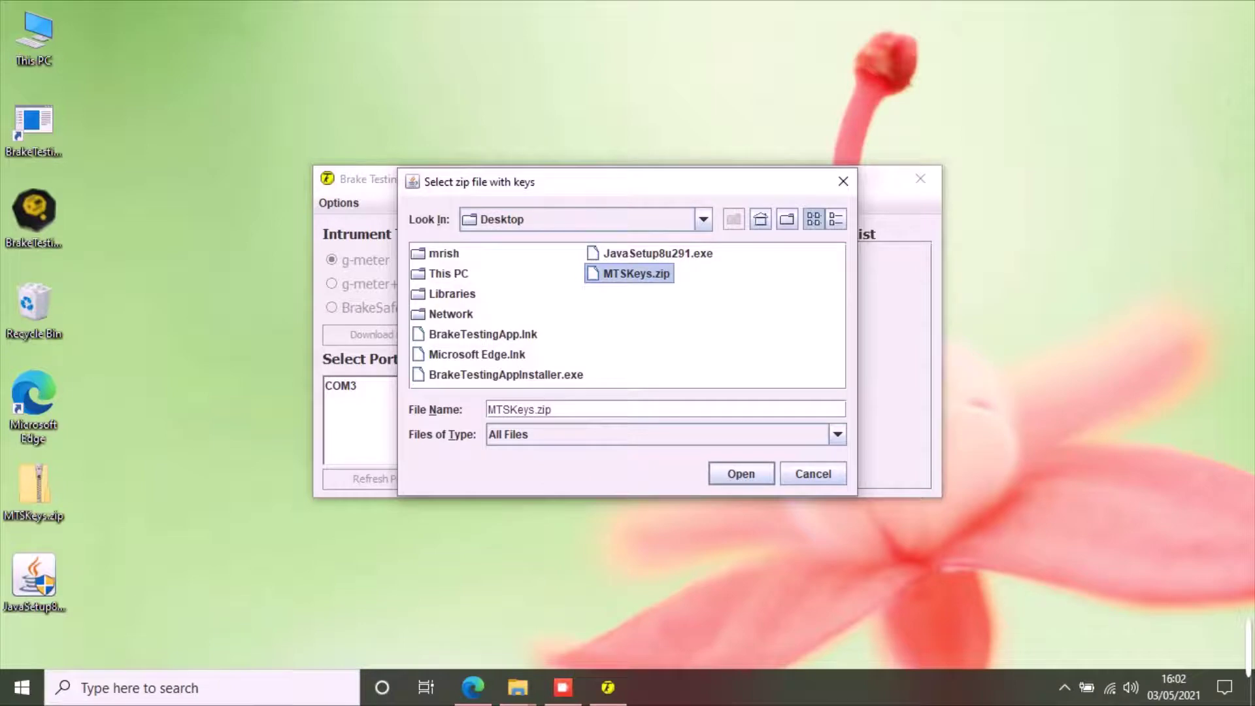
key(Return)
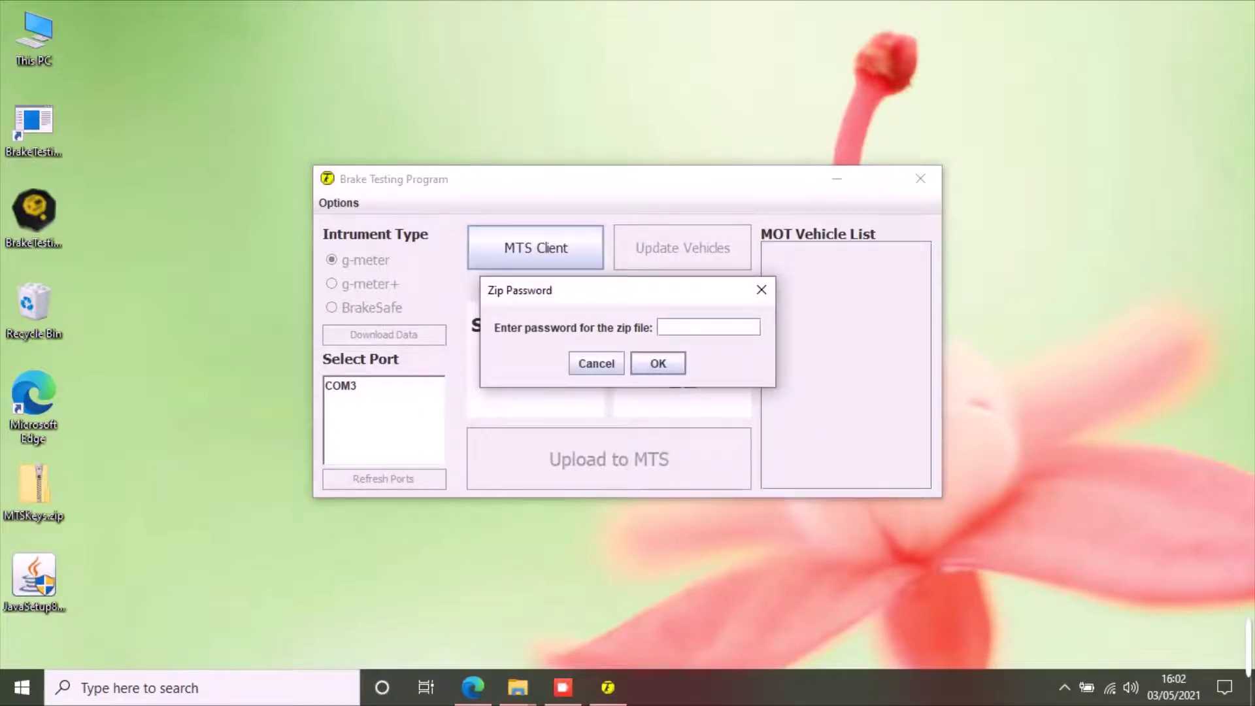
text(pas)
key(Return)
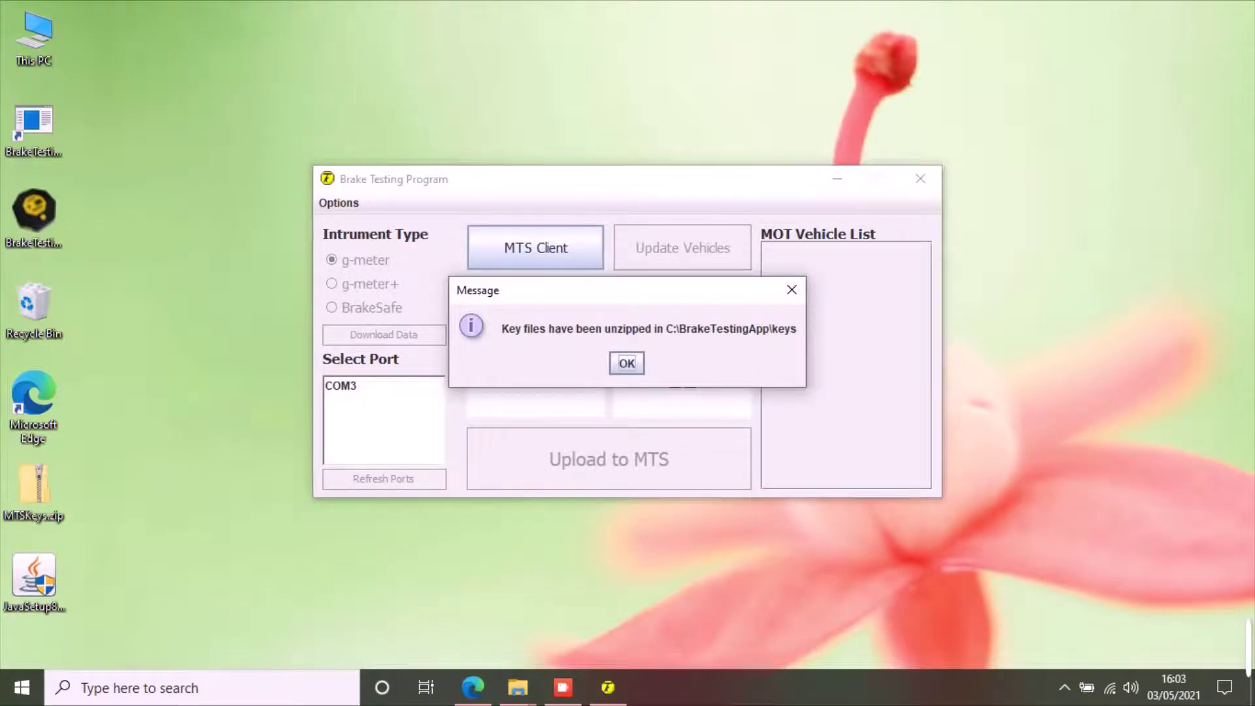
key(Return)
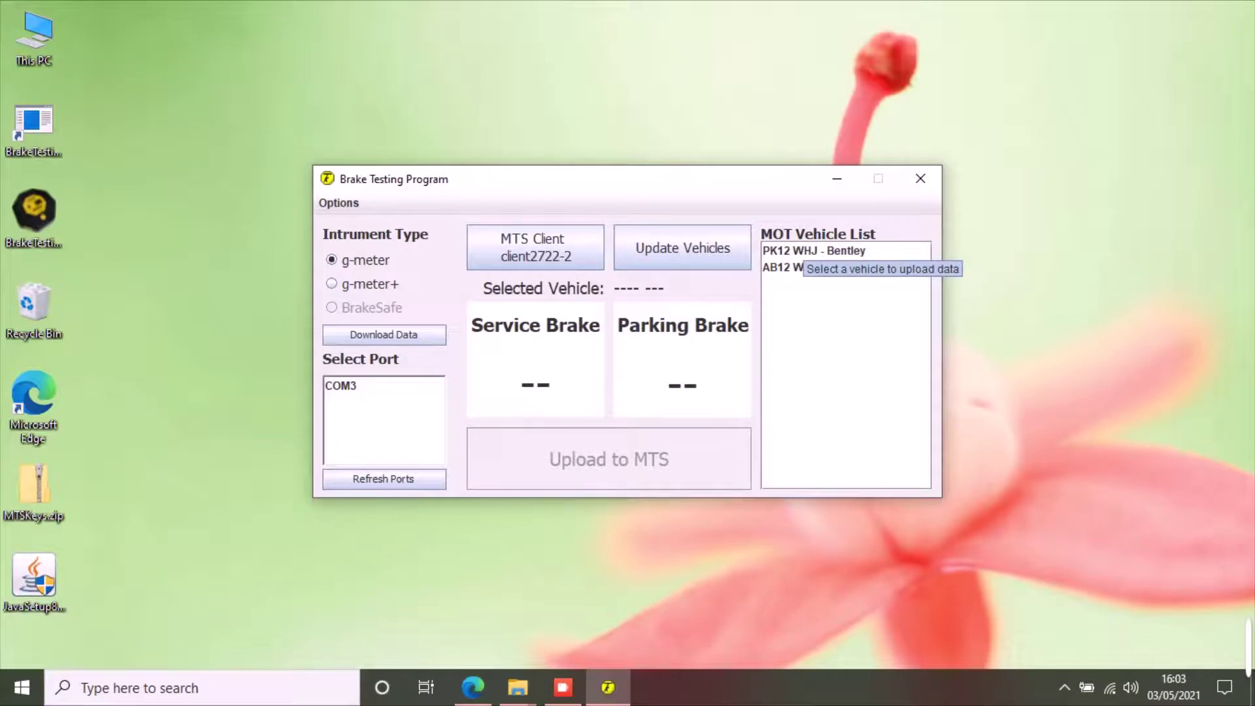
click(813, 250)
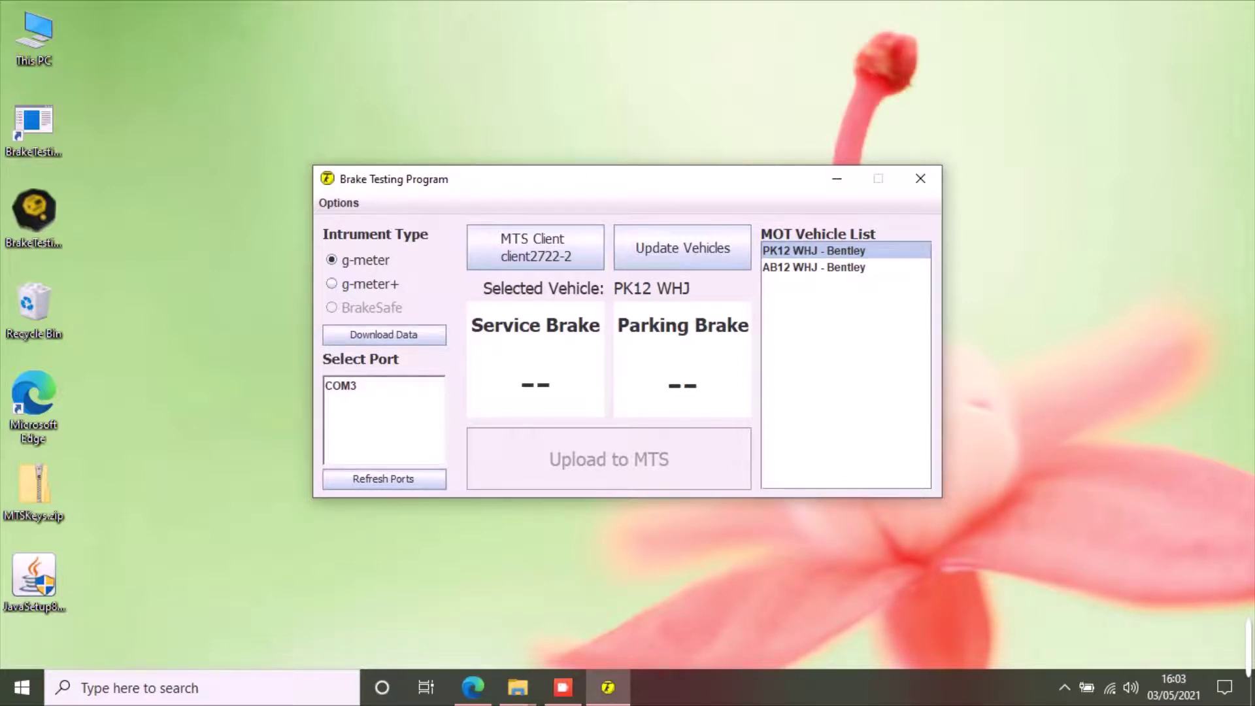
click(353, 385)
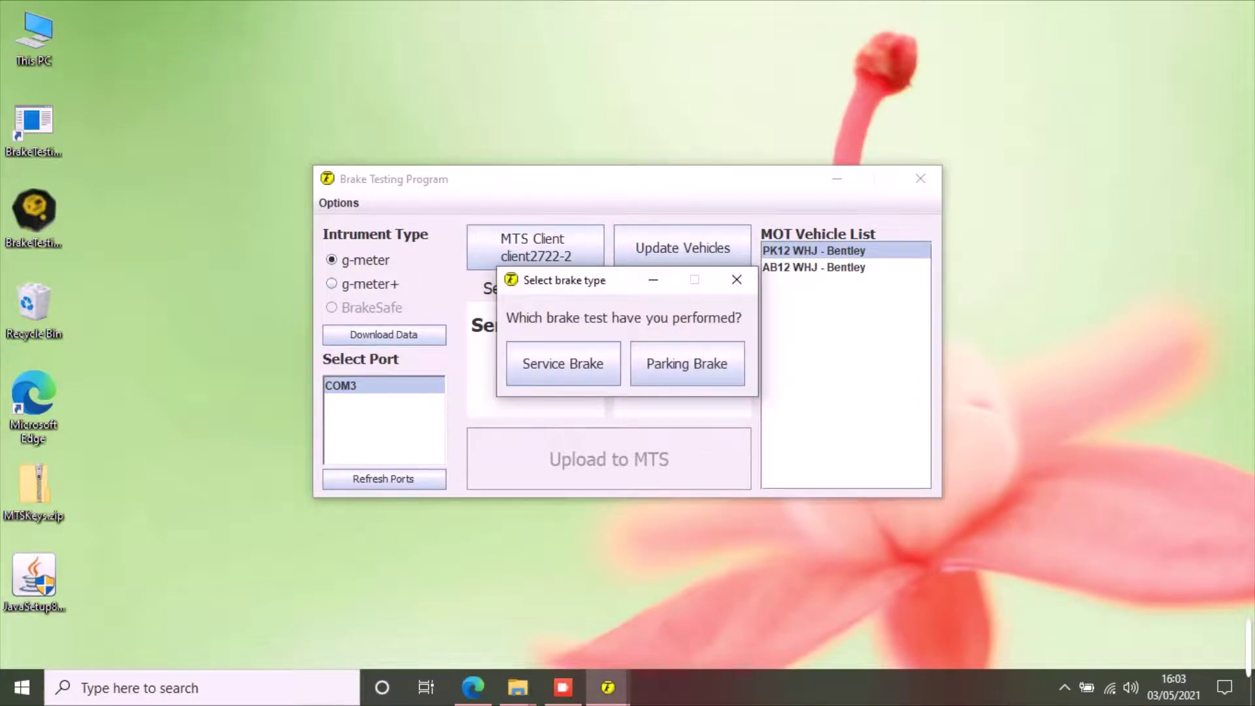
- Record the first download as Service Brake, then download again as Parking Brake
key(Return)
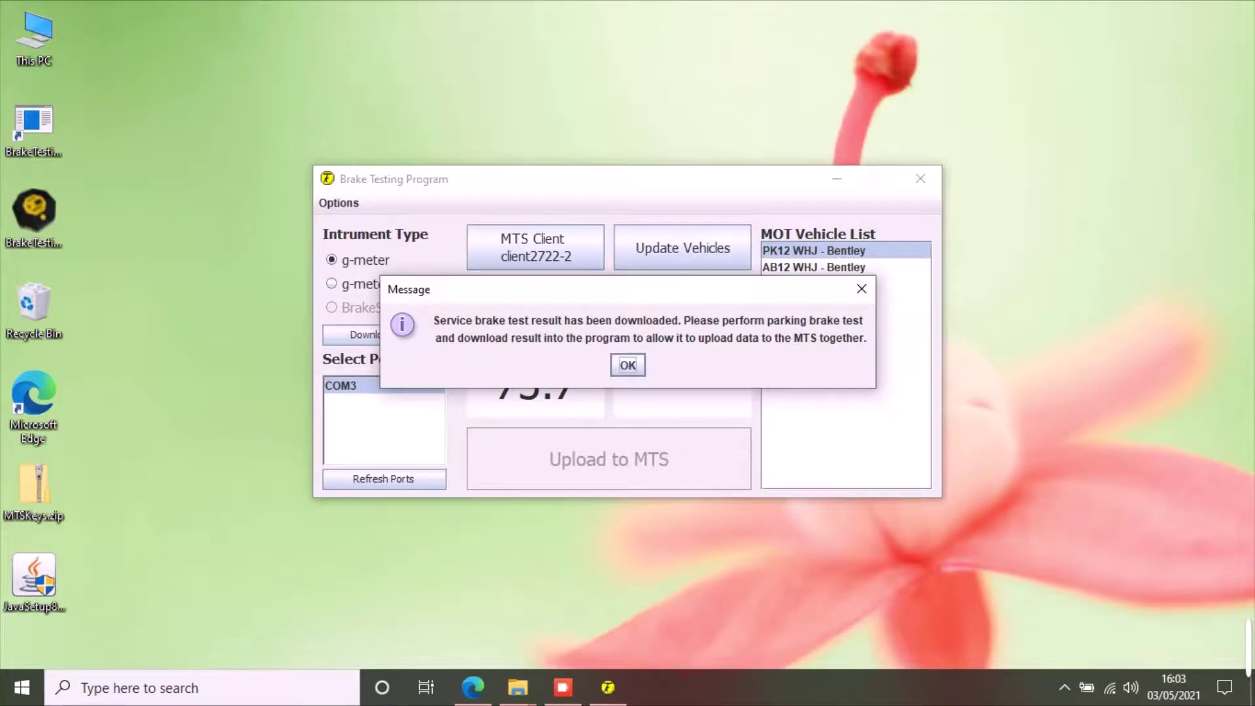
key(Return)
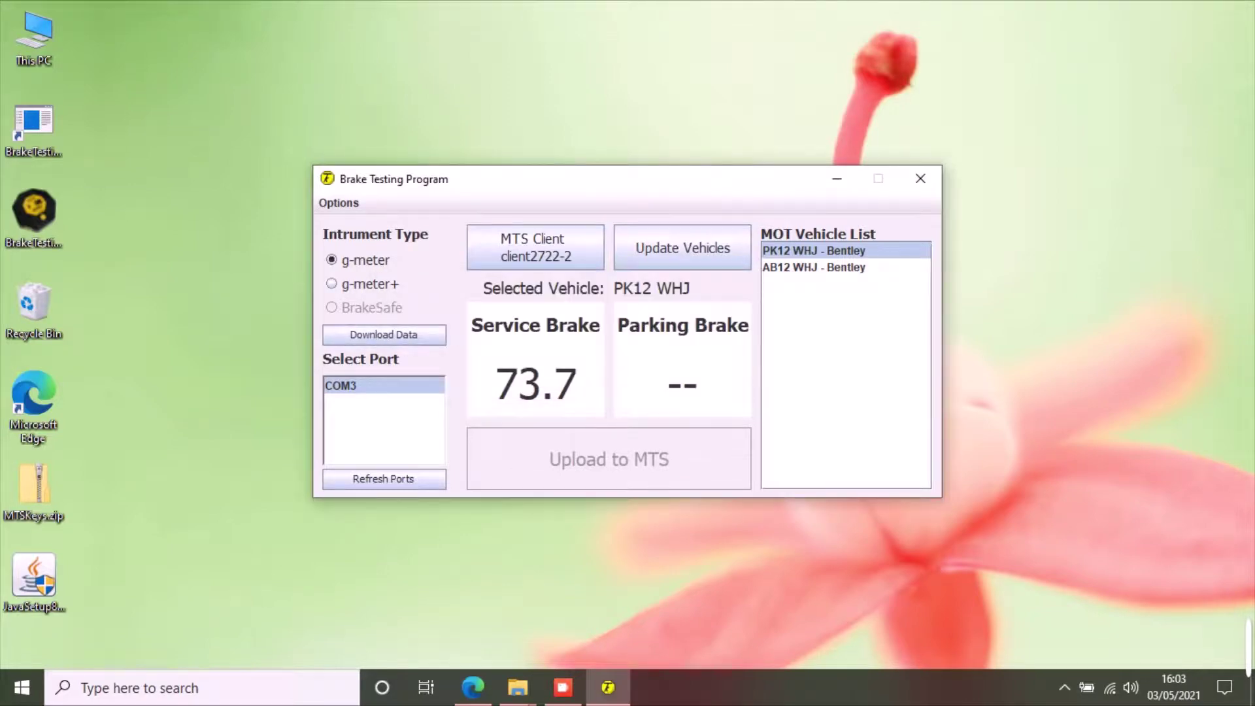
key(Return)
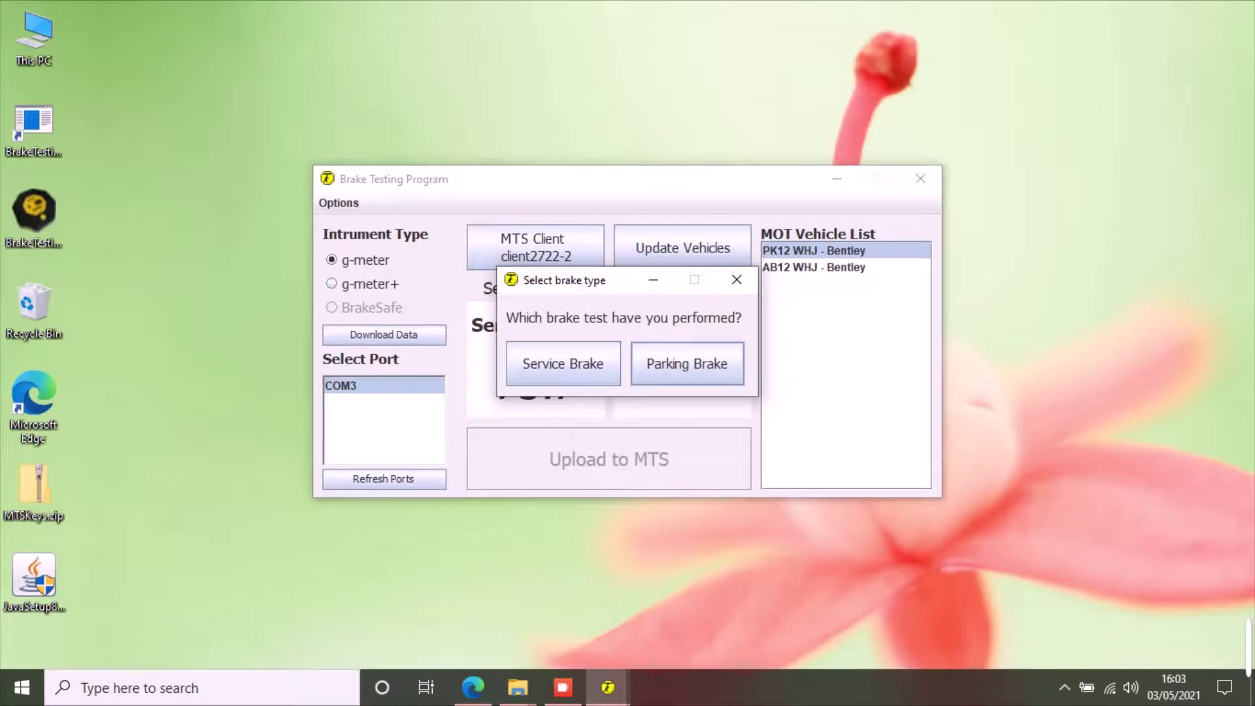
key(Return)
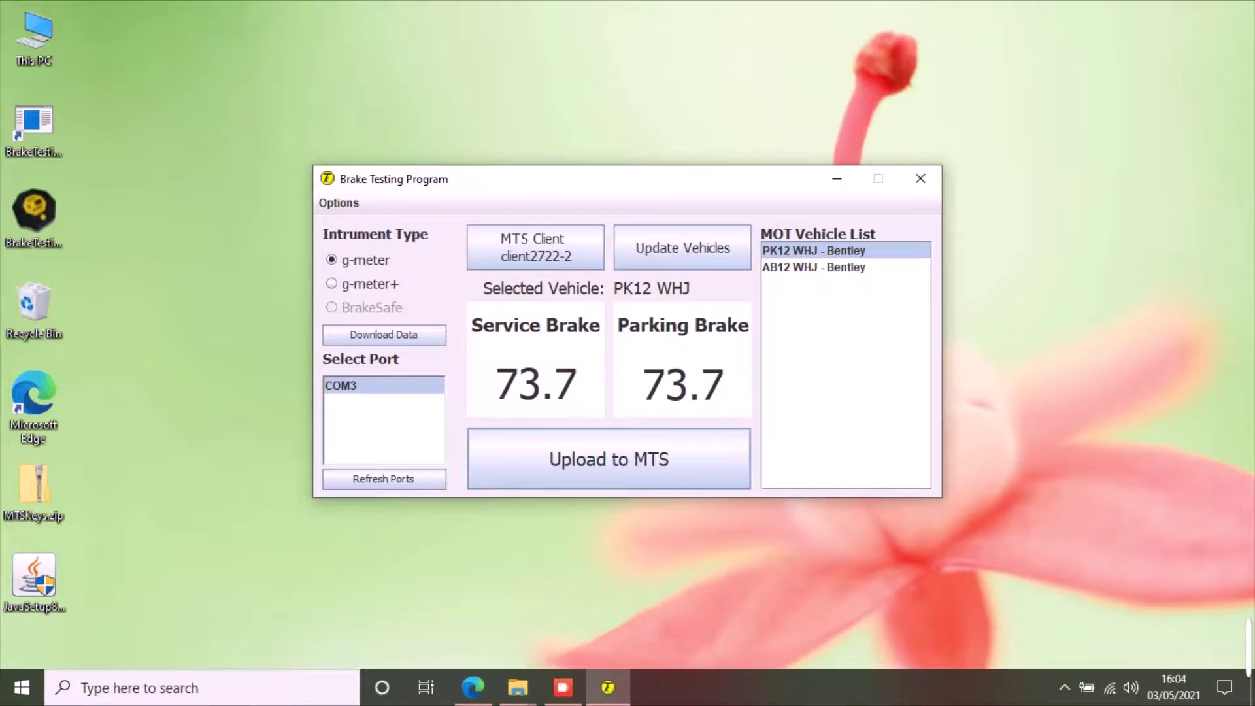
key(Return)
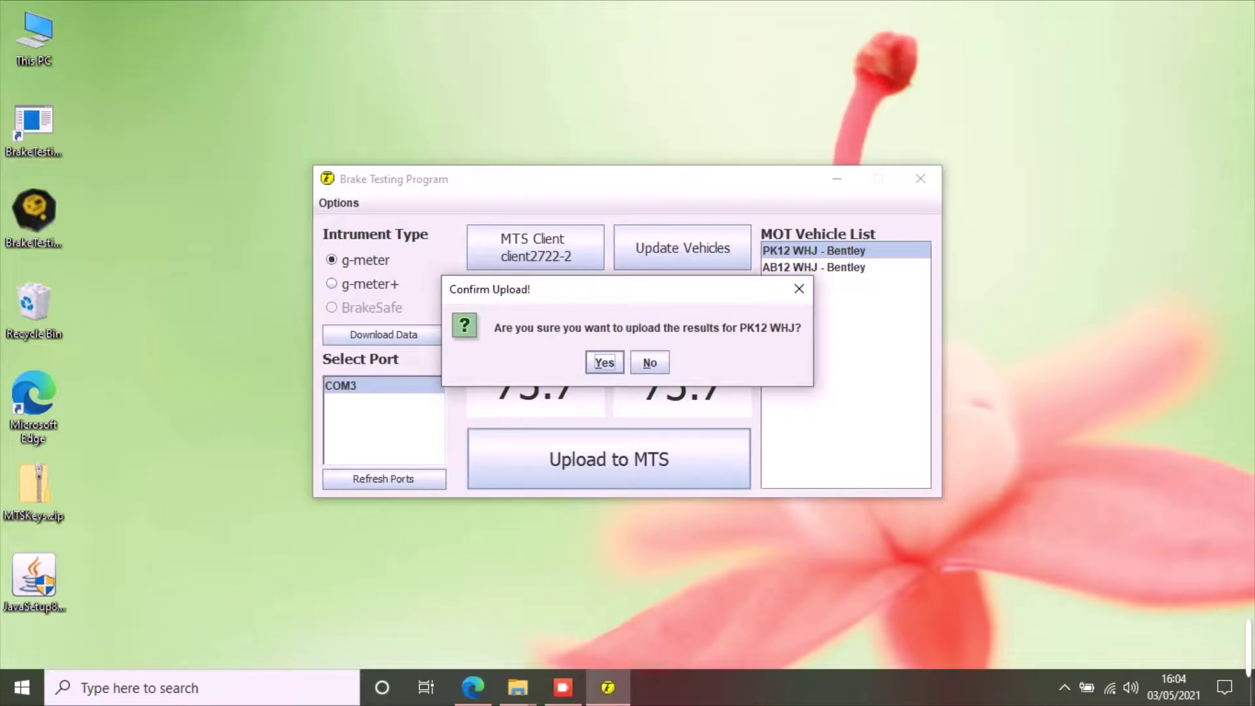
key(Return)
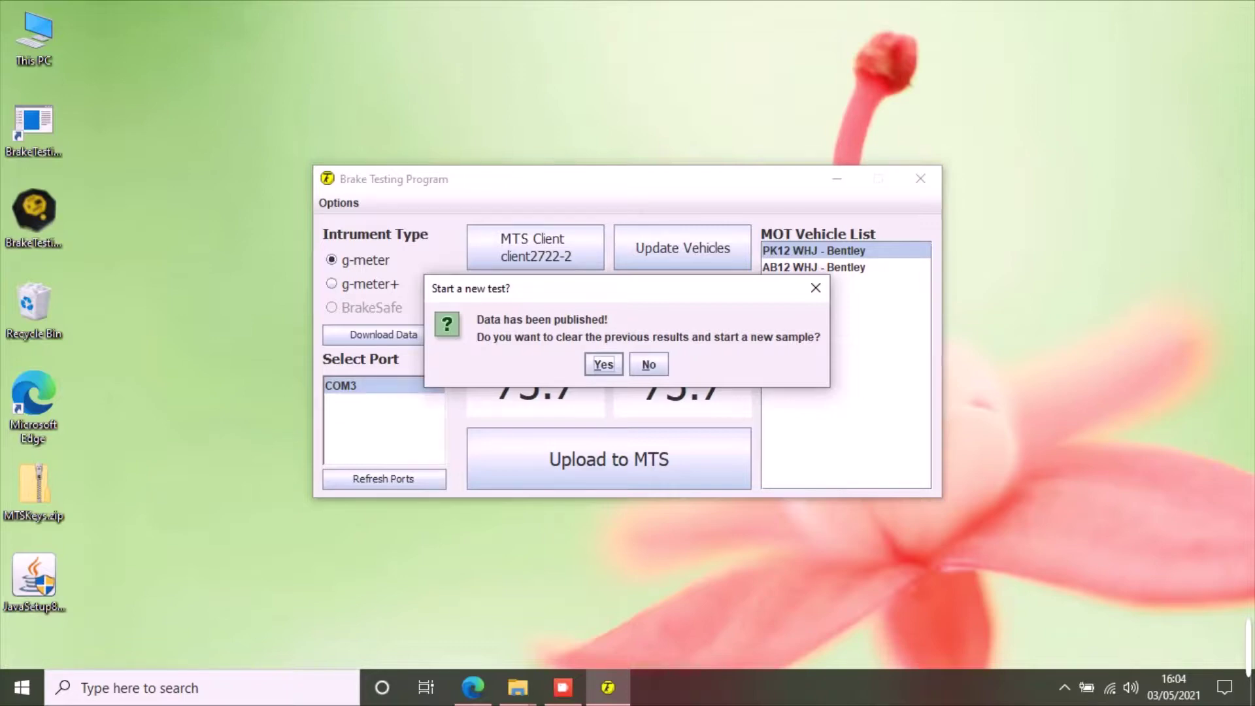
key(Return)
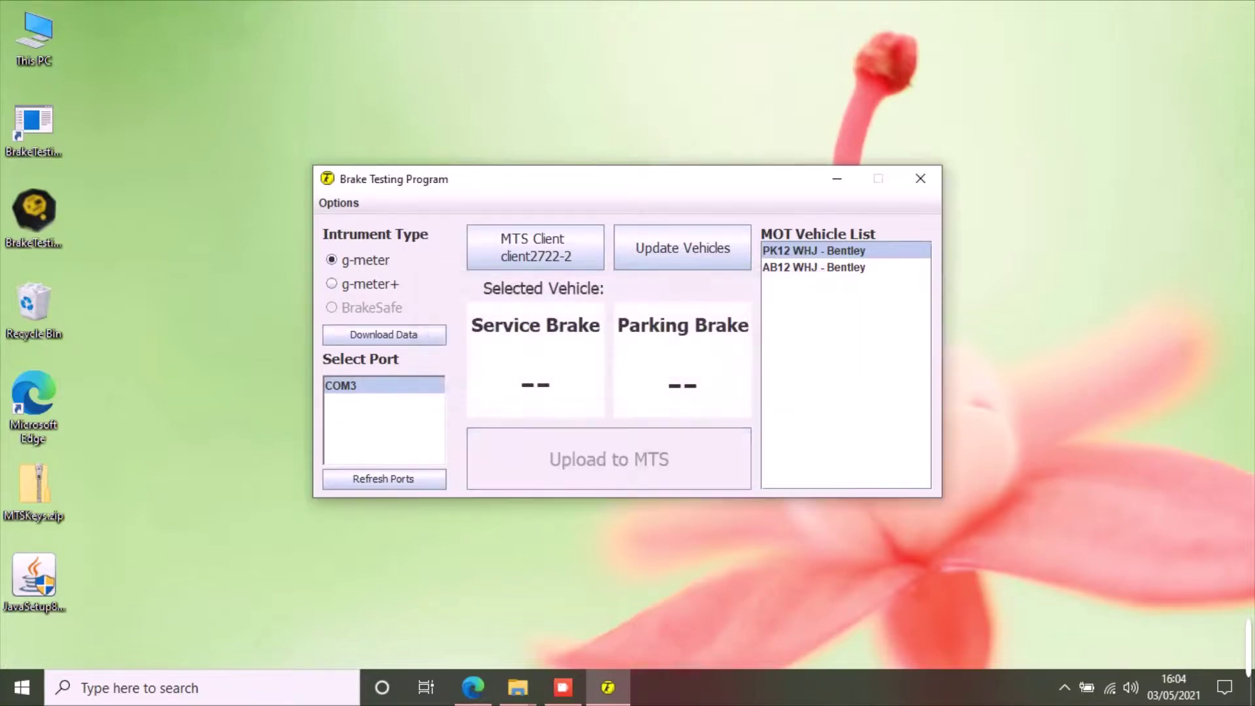
key(F10)
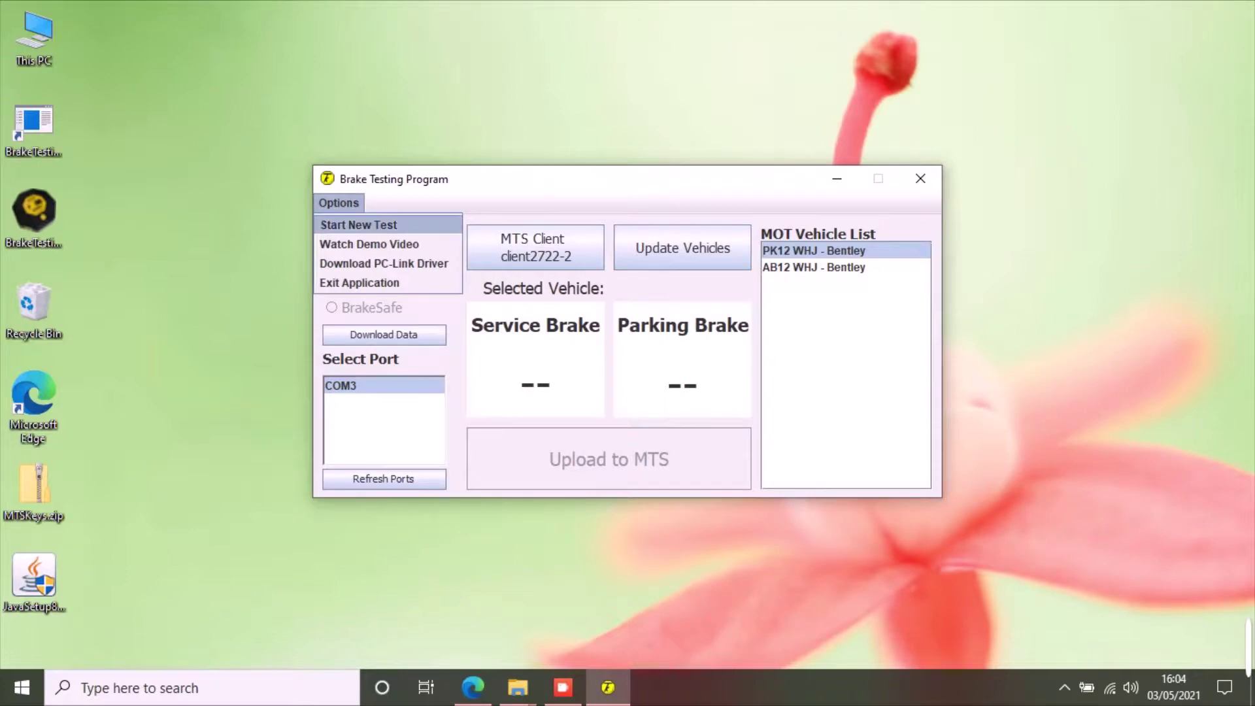
key(Return)
key(Return)
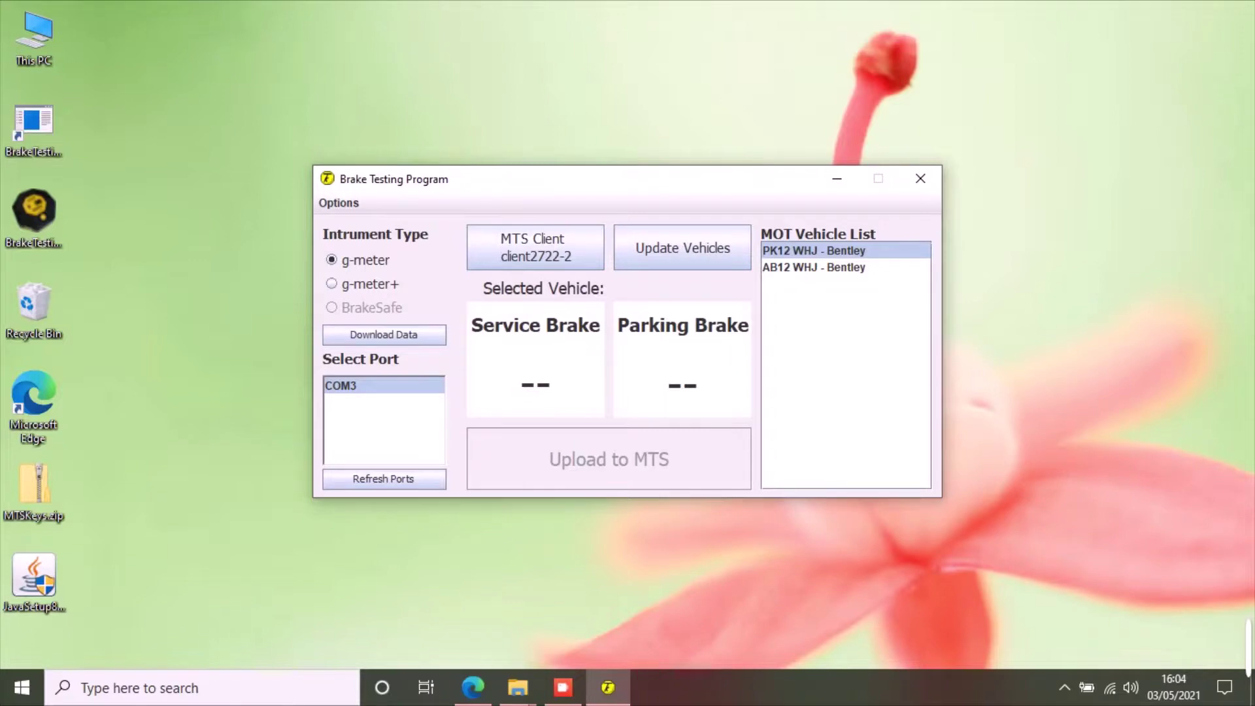
key(space)
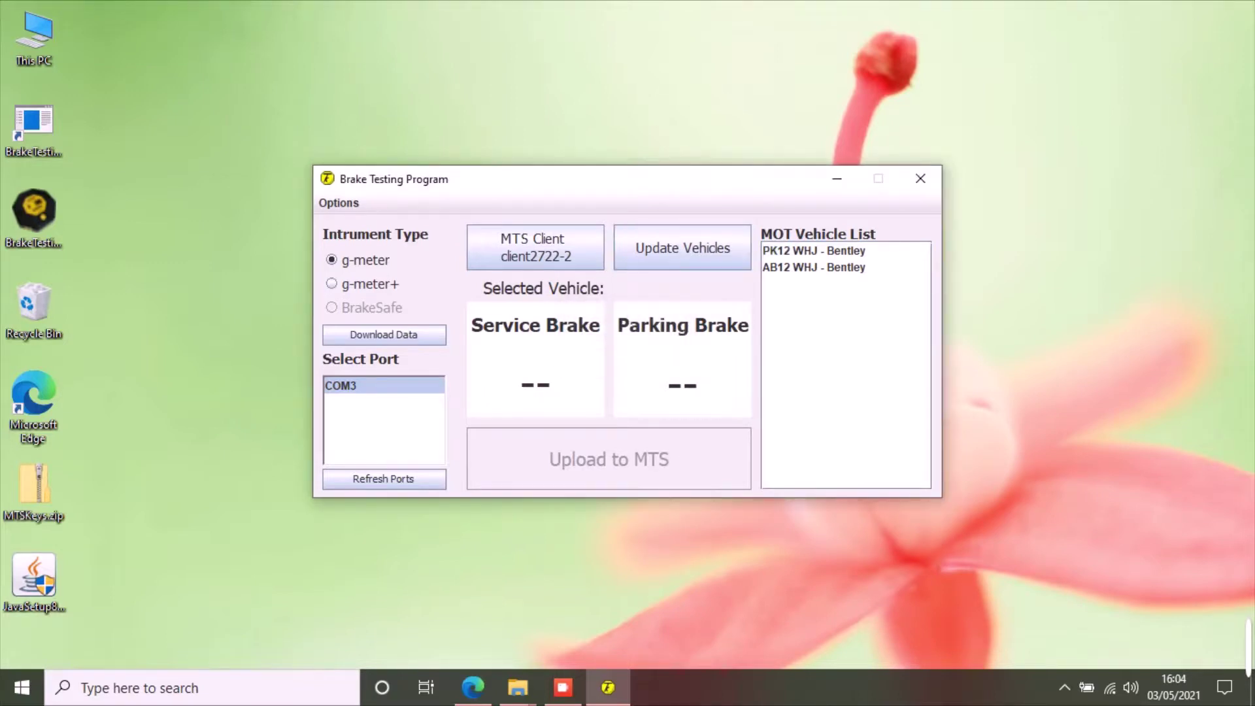
click(814, 267)
key(space)
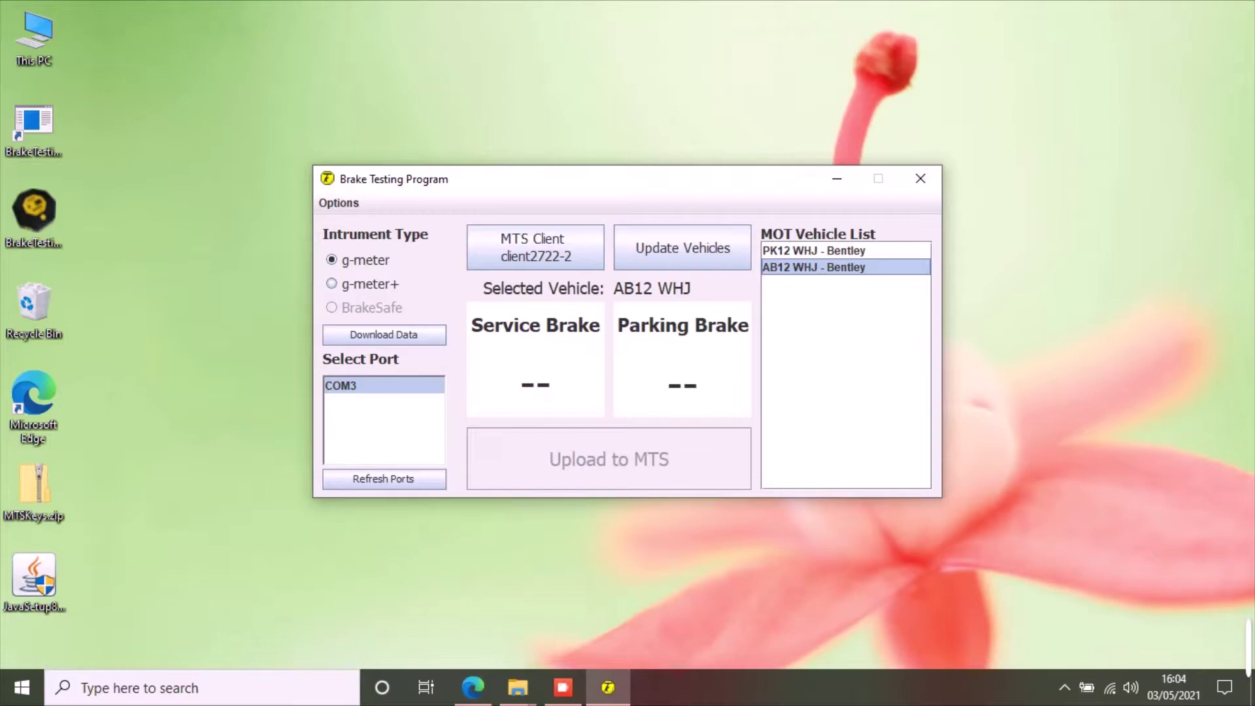
click(332, 284)
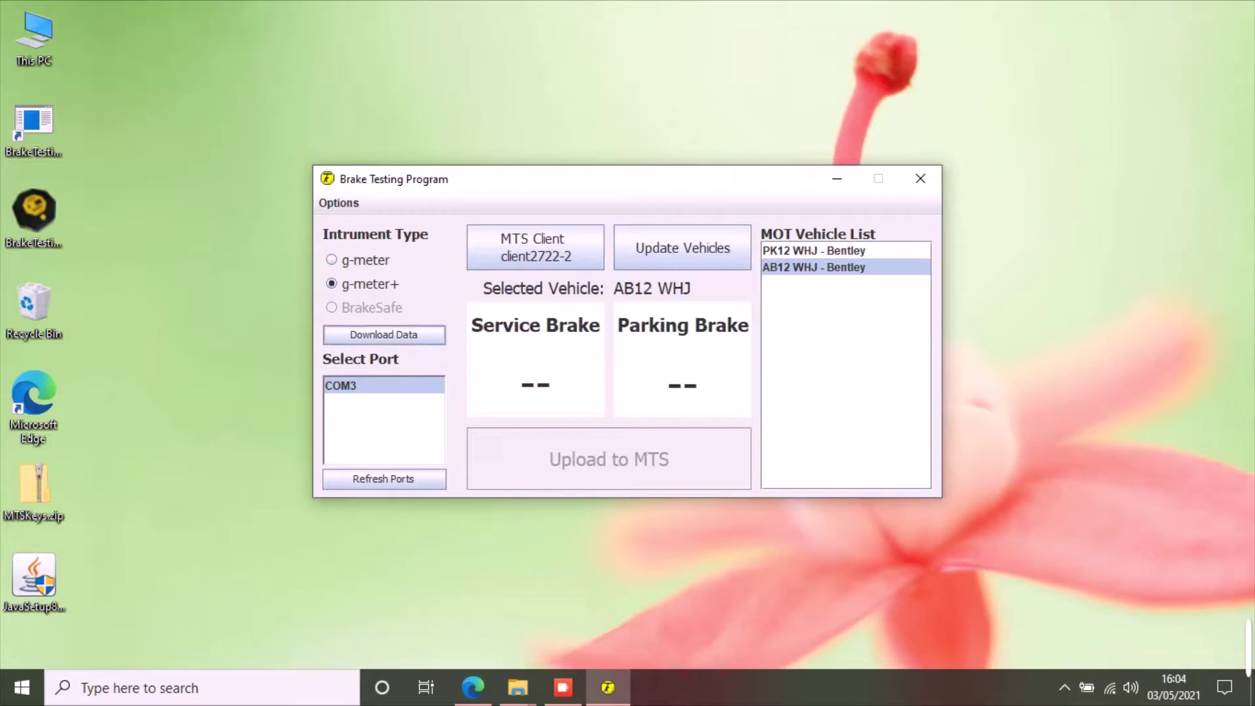
key(space)
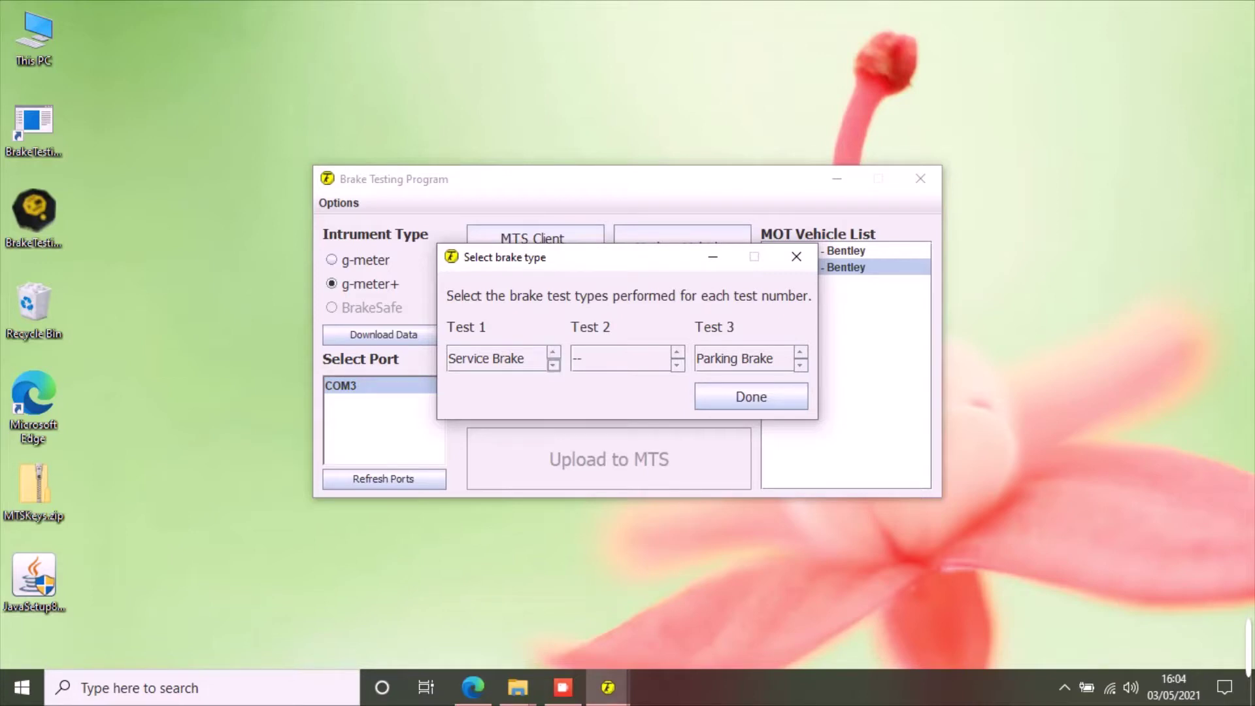
- Assign Test 1 as Service Brake (73.7) and Test 3 as Parking Brake (40.2)
click(553, 364)
click(553, 365)
click(552, 352)
click(552, 351)
click(799, 351)
click(800, 351)
click(800, 364)
click(751, 396)
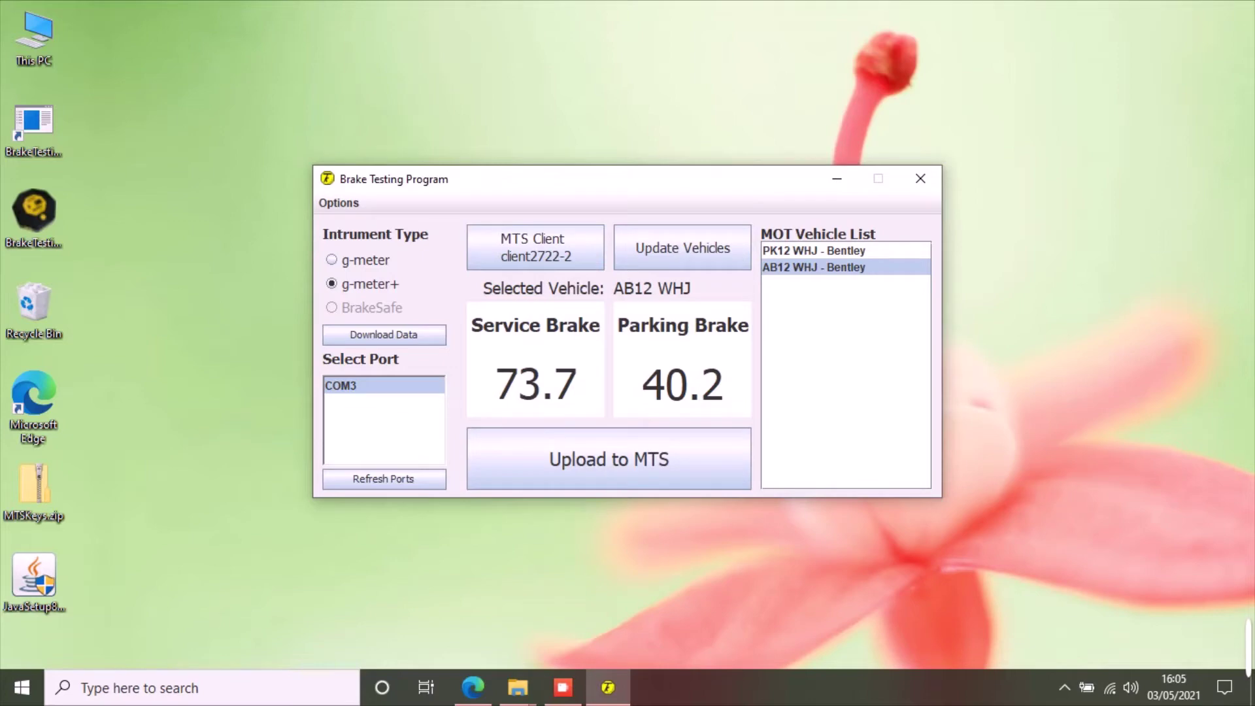
- Publish AB12 WHJ's service 73.7 and parking 40.2 results to MTS, declining a new test
click(609, 459)
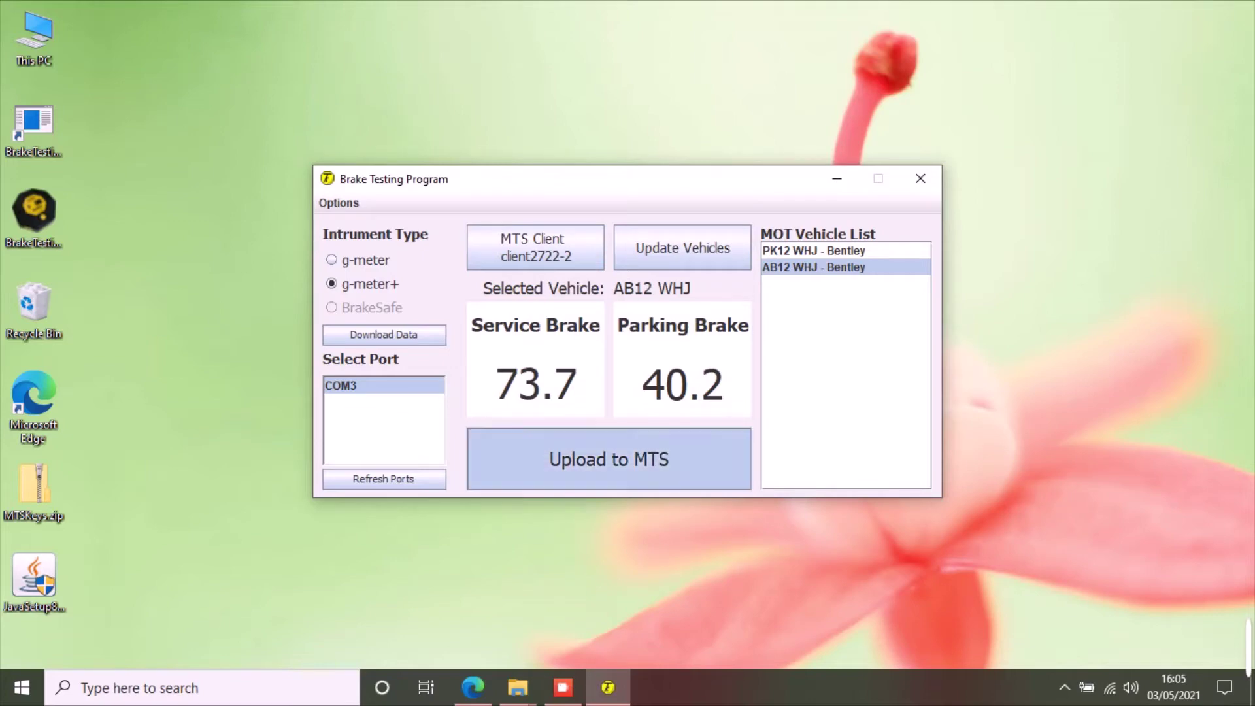
key(Return)
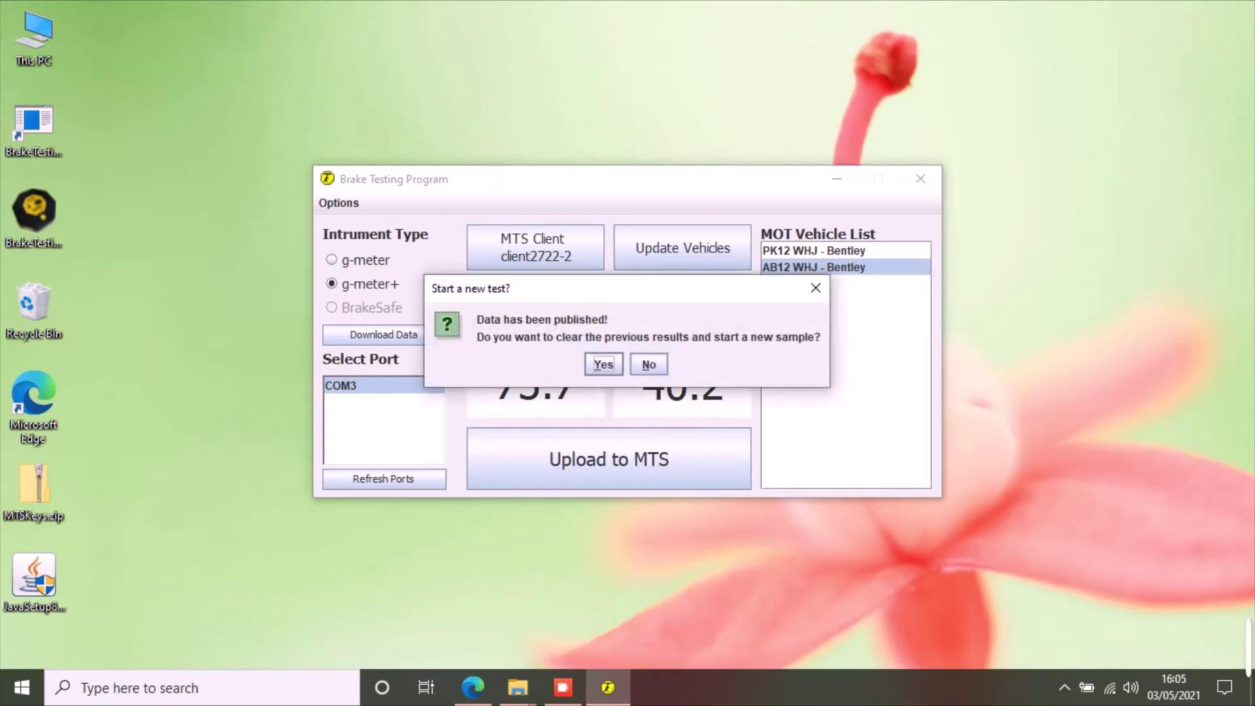
click(648, 364)
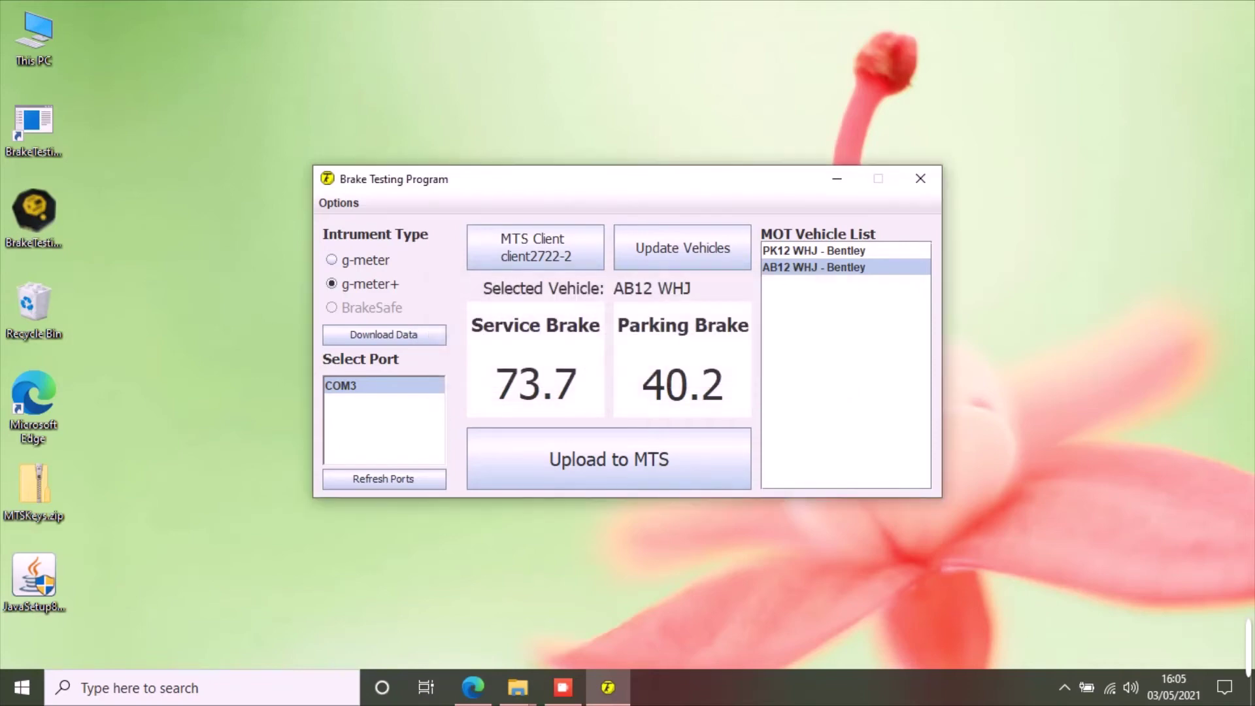
click(338, 203)
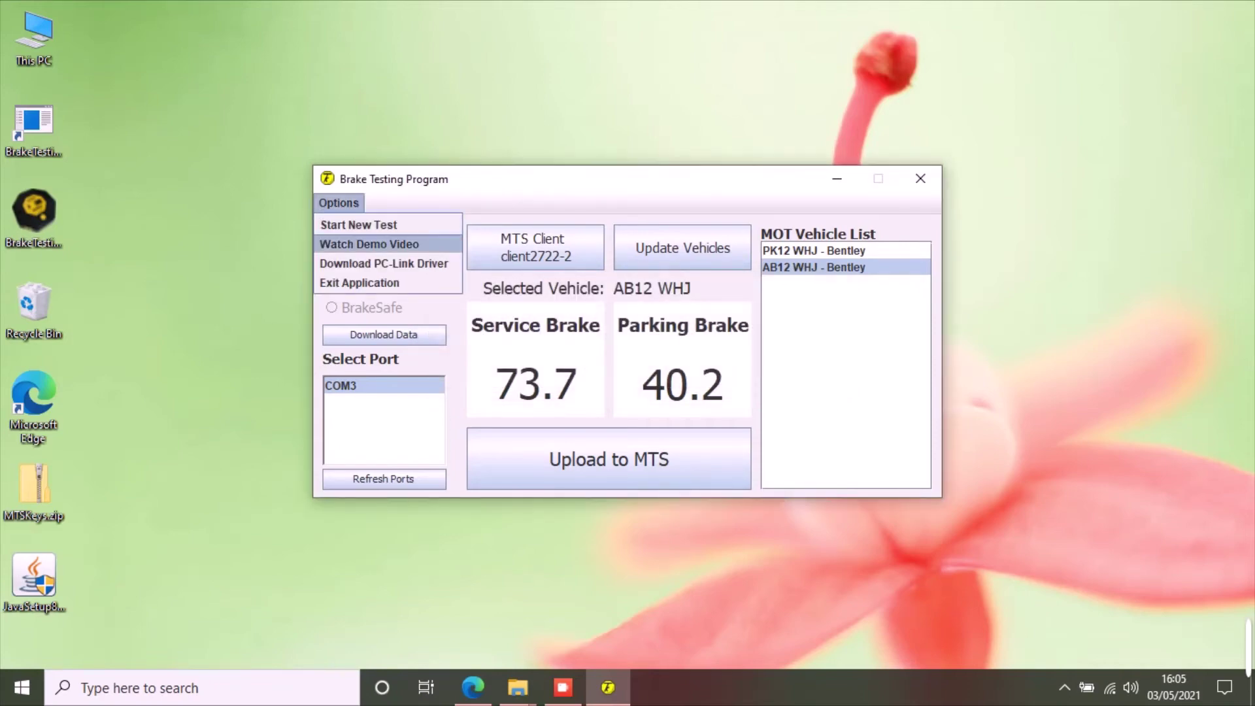